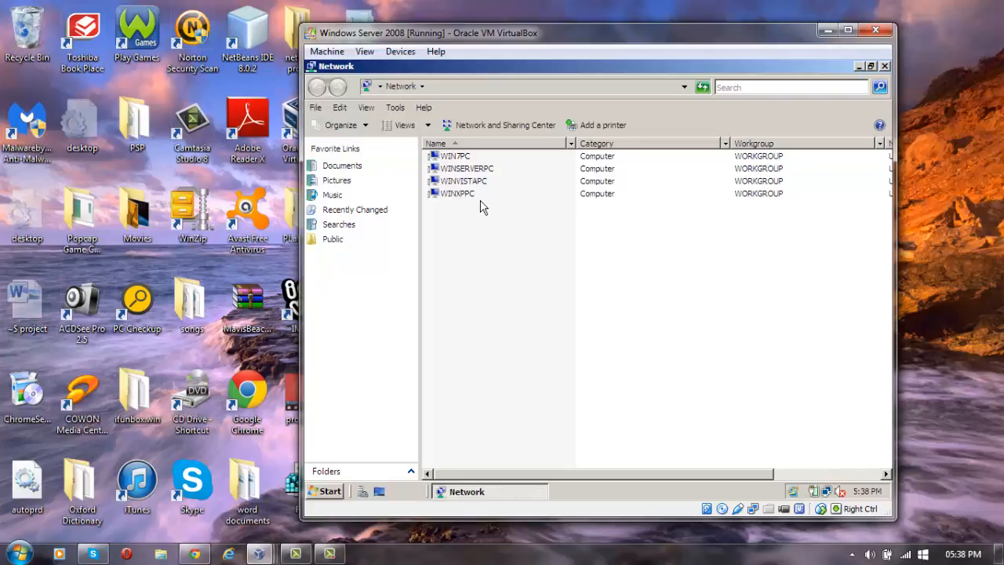
Launch Server Manager from the Start menu and scroll the WINSERVERPC summary down to Roles Summary.
click(325, 493)
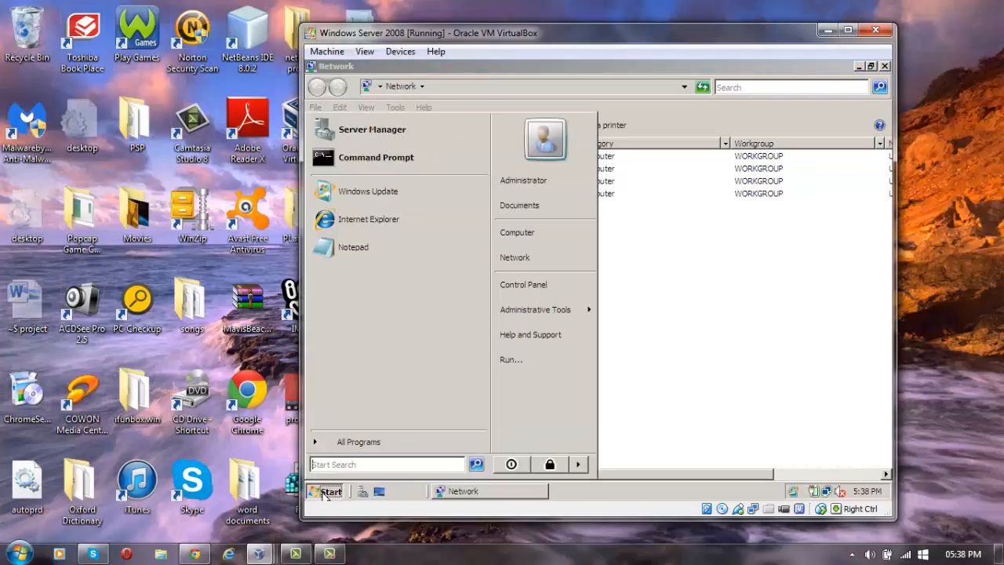
click(366, 130)
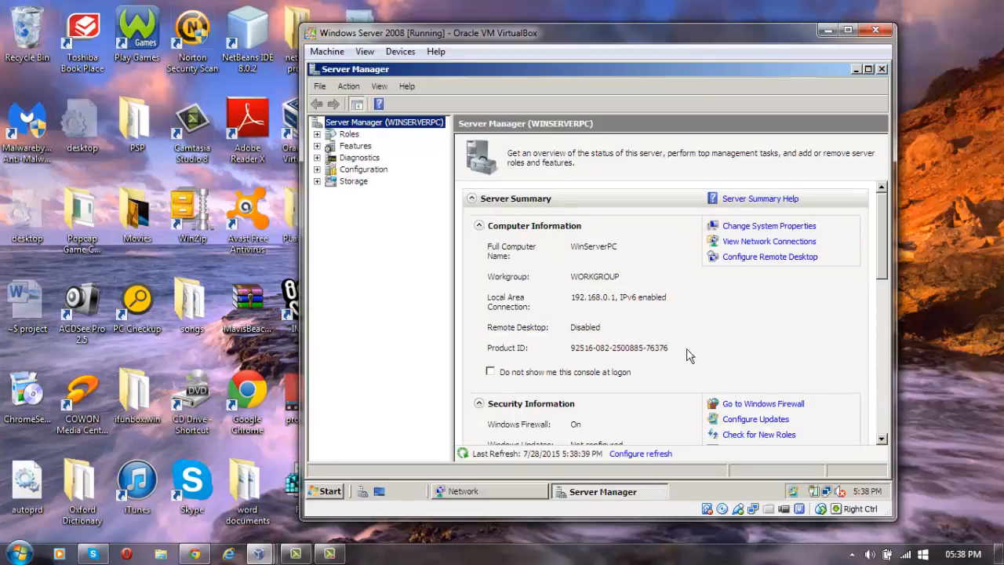
click(881, 438)
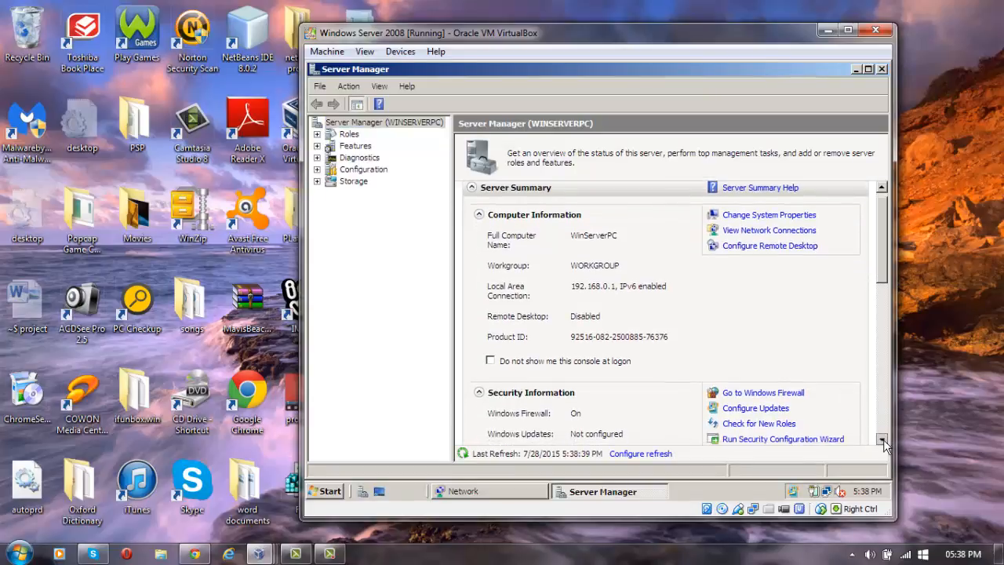
click(881, 439)
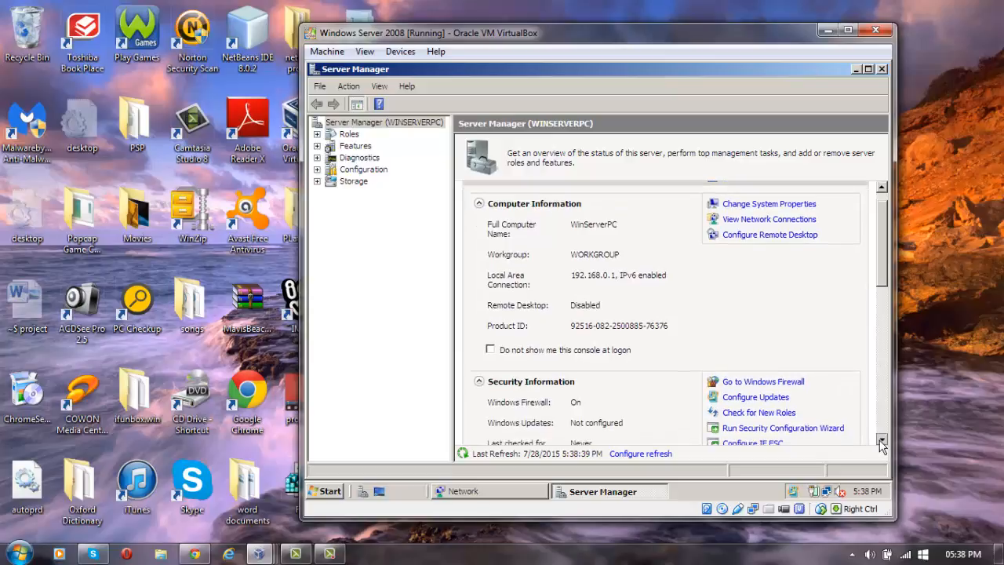
click(882, 440)
click(881, 440)
click(882, 440)
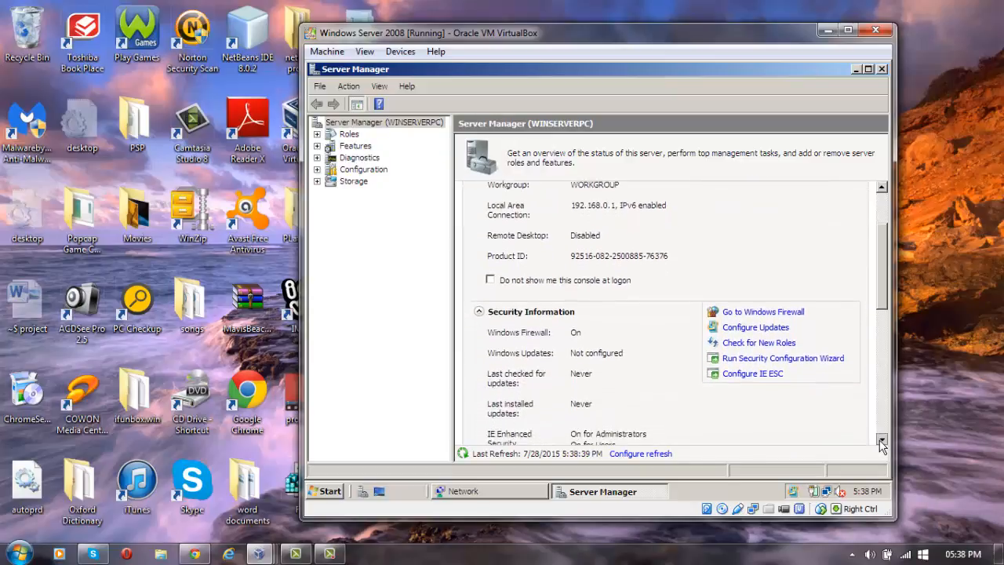
click(882, 440)
click(882, 440)
click(881, 440)
click(882, 440)
click(882, 440)
click(881, 440)
click(881, 440)
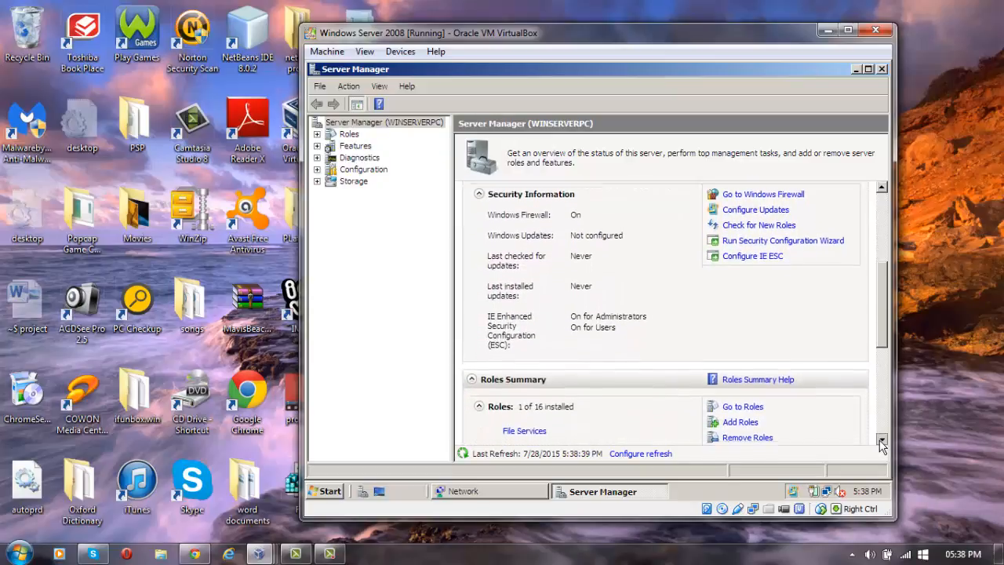
click(882, 440)
click(881, 440)
click(881, 440)
click(881, 440)
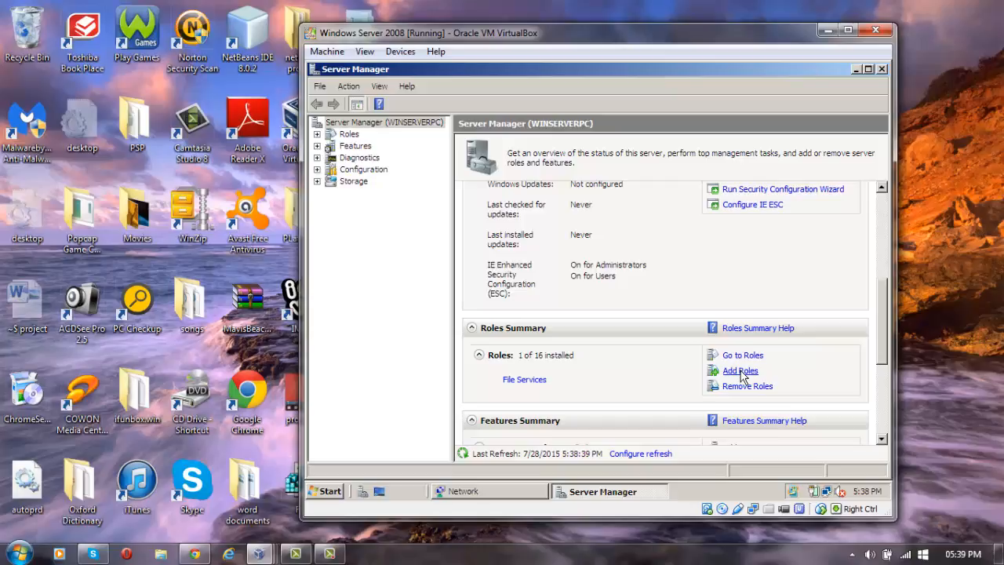
In the Add Roles Wizard, tick Active Directory Domain Services and advance to Confirm Installation Selections.
click(739, 371)
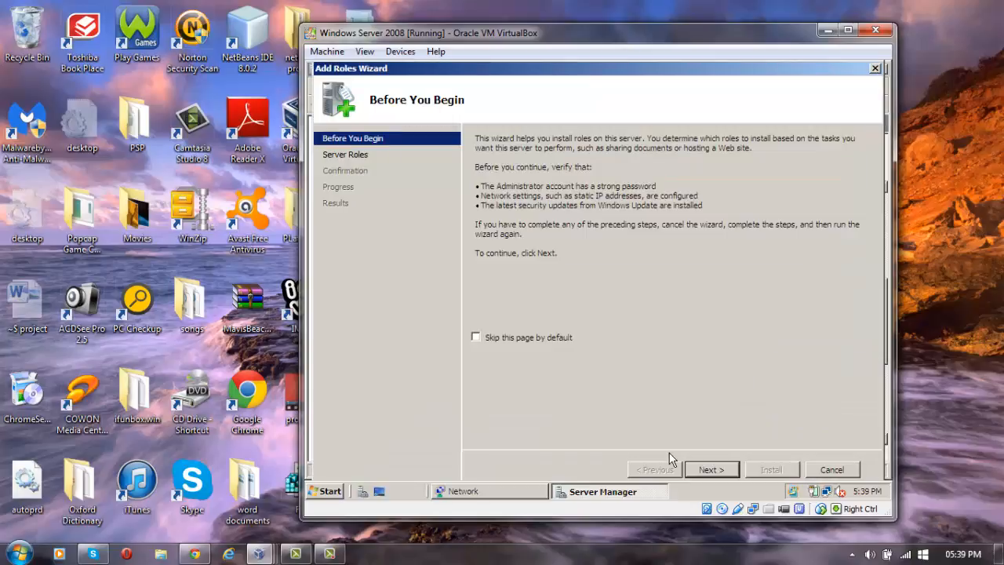
click(708, 470)
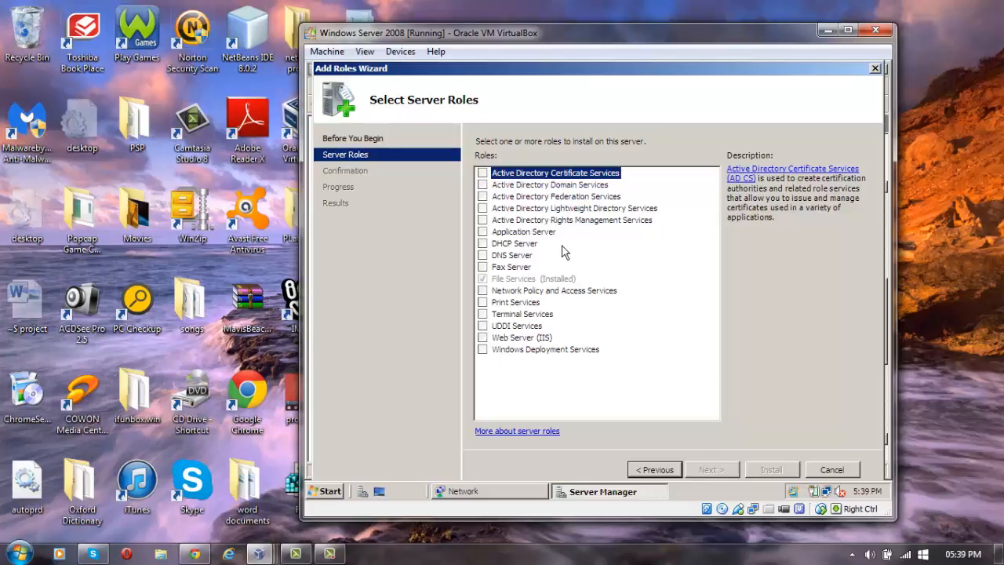
click(556, 186)
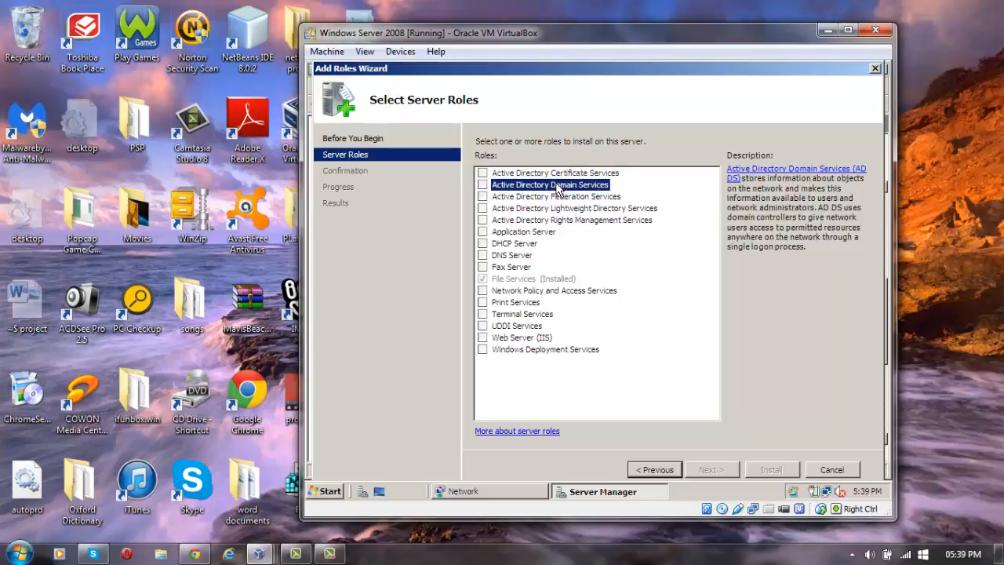
click(483, 184)
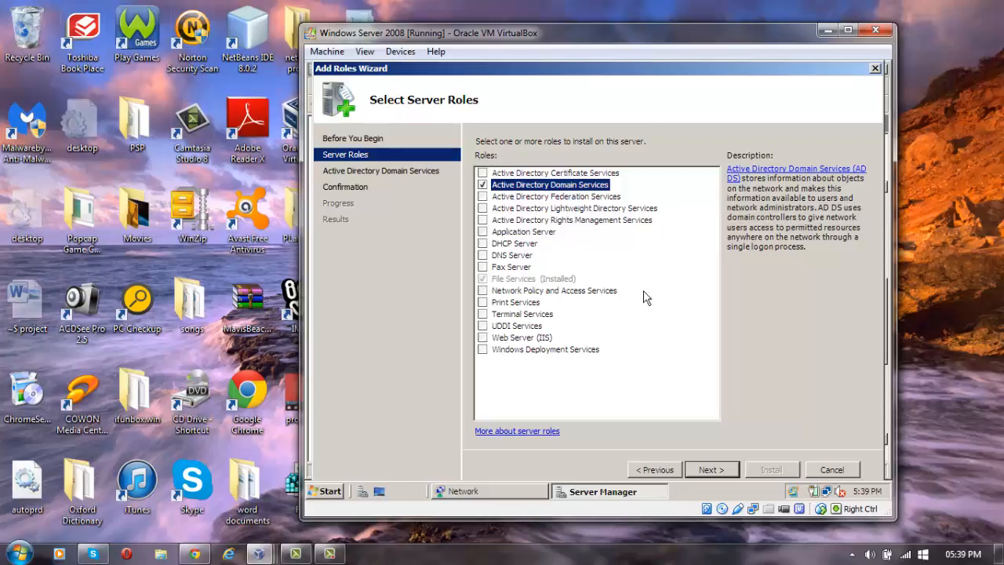
click(710, 470)
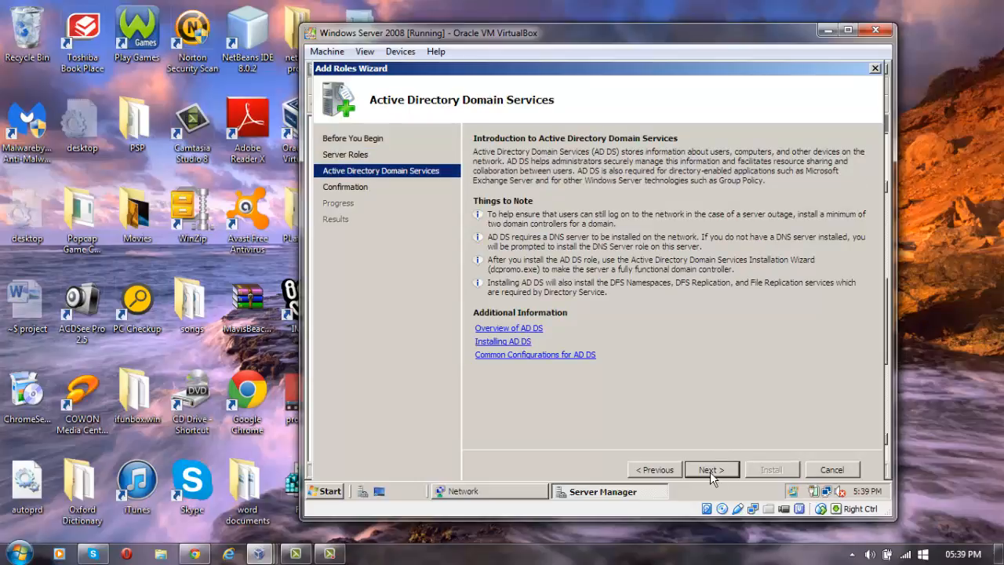
click(715, 468)
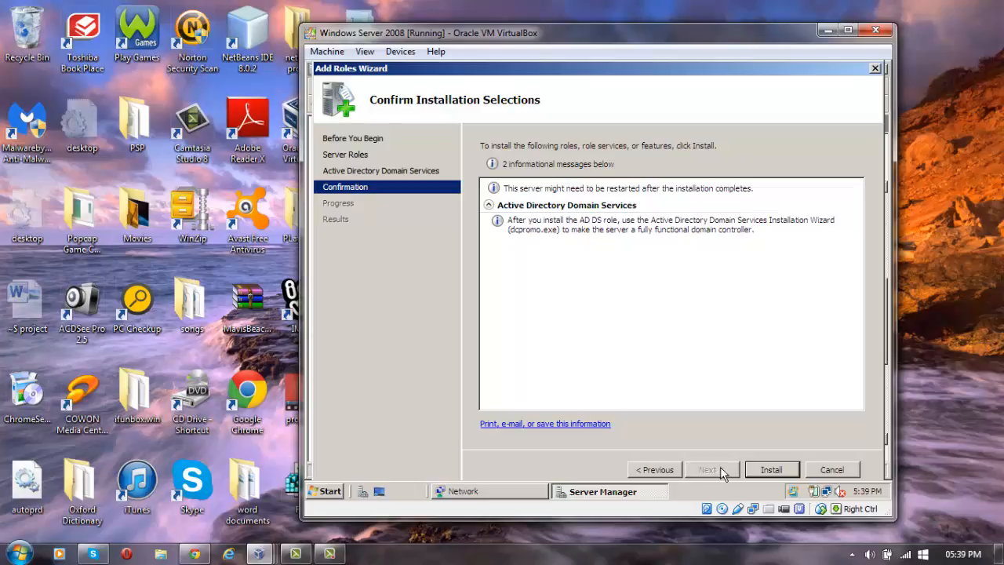
Install the Active Directory Domain Services role and wait for the Installation Results page.
click(770, 469)
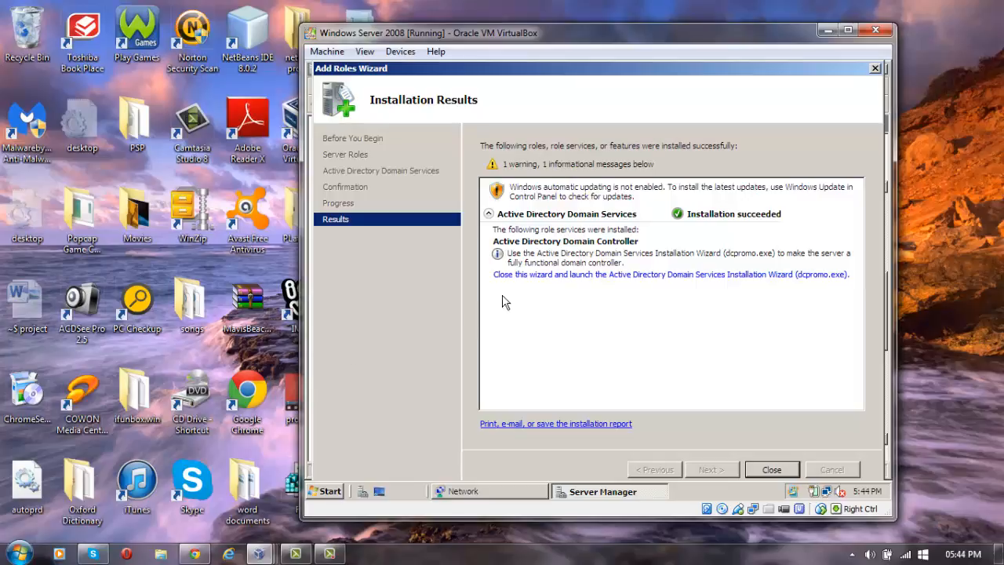
Run dcpromo, pass the welcome and compatibility pages, and choose a new domain in a new forest.
click(567, 276)
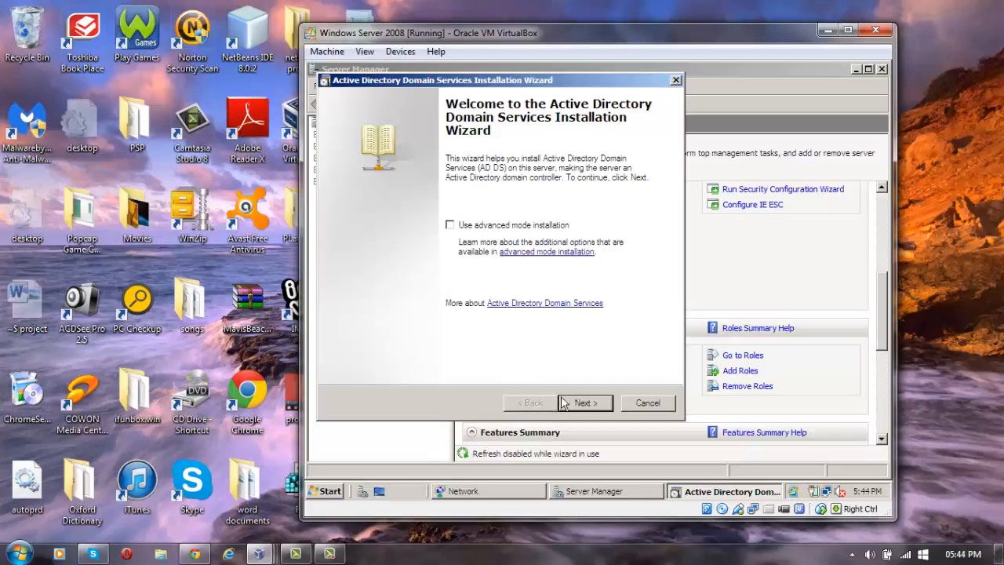
click(586, 402)
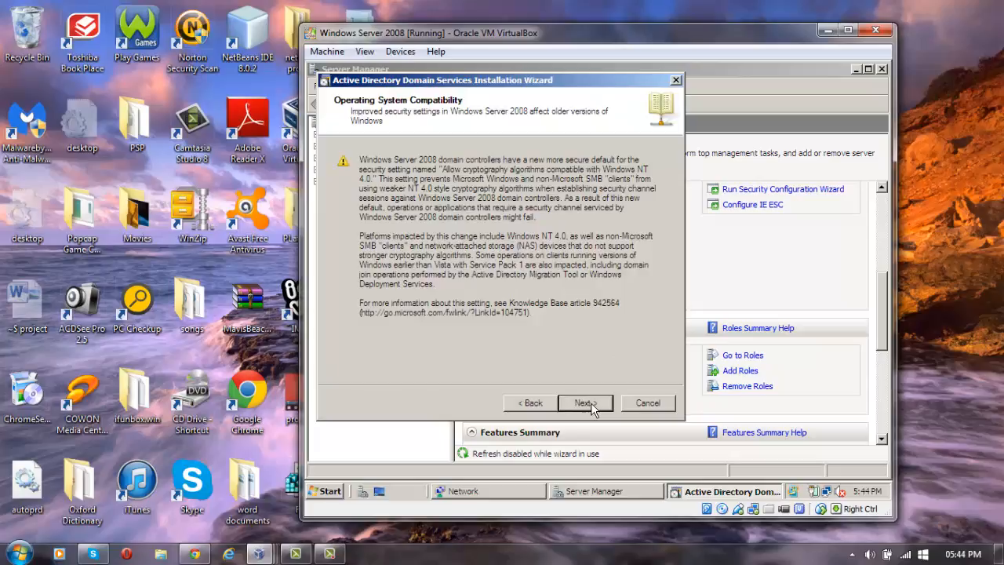
click(588, 406)
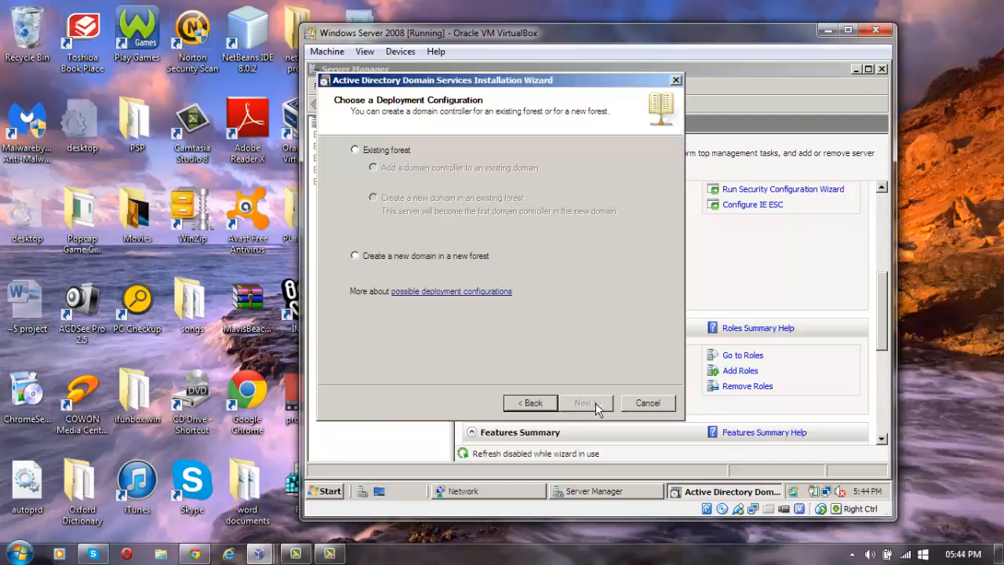
click(355, 256)
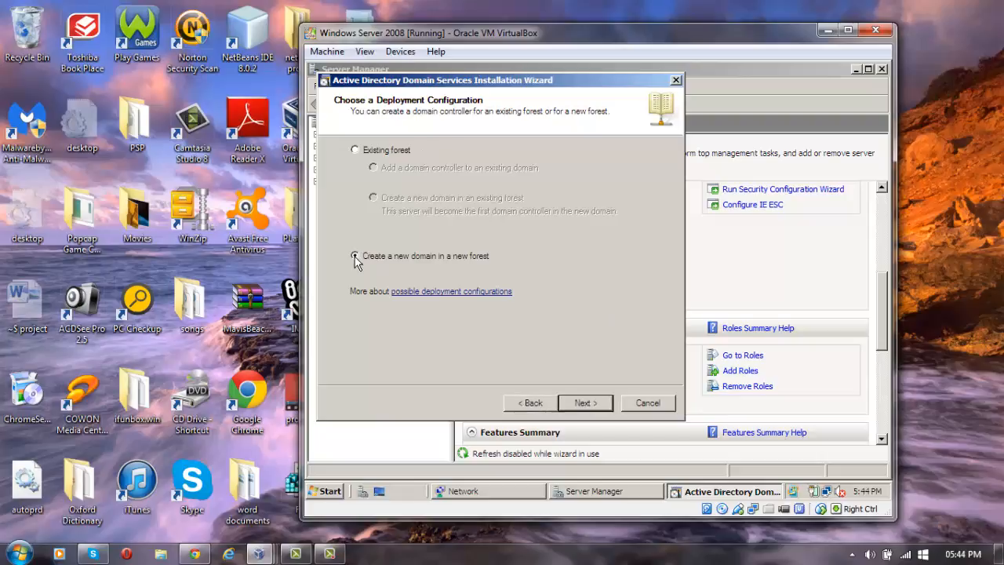
click(578, 404)
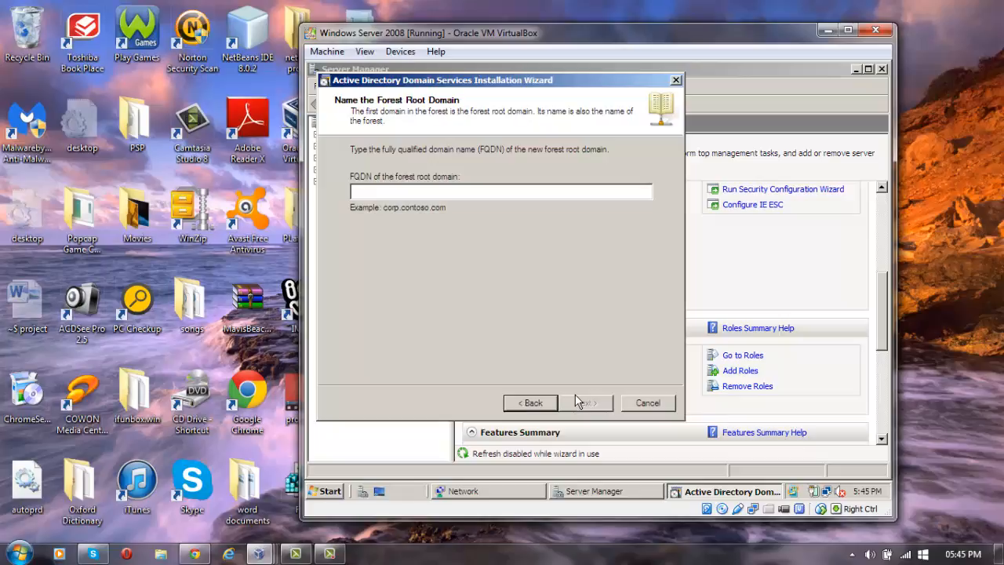
Enter STACEY.COM as the forest root domain FQDN and continue.
text(STACEY.COM)
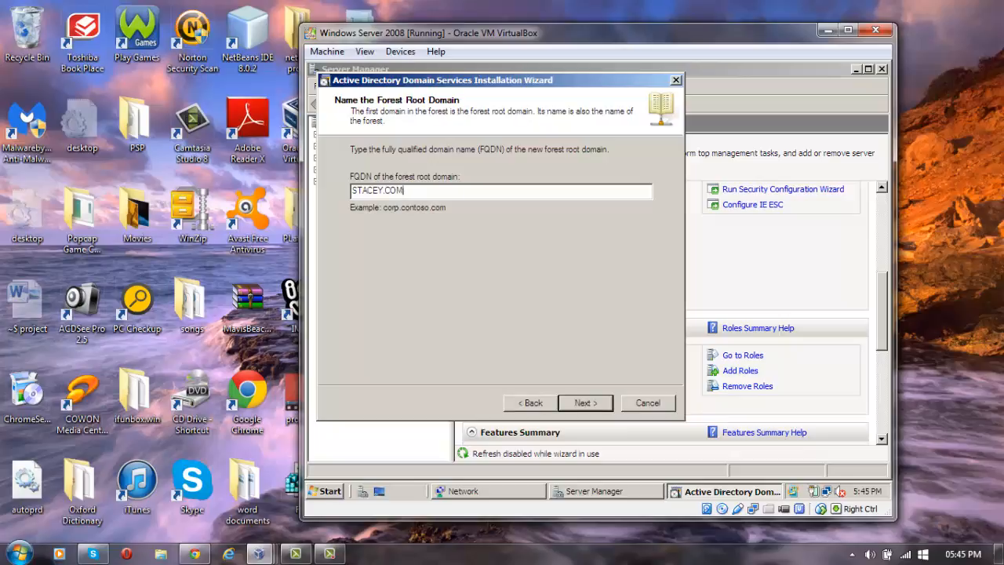
click(581, 406)
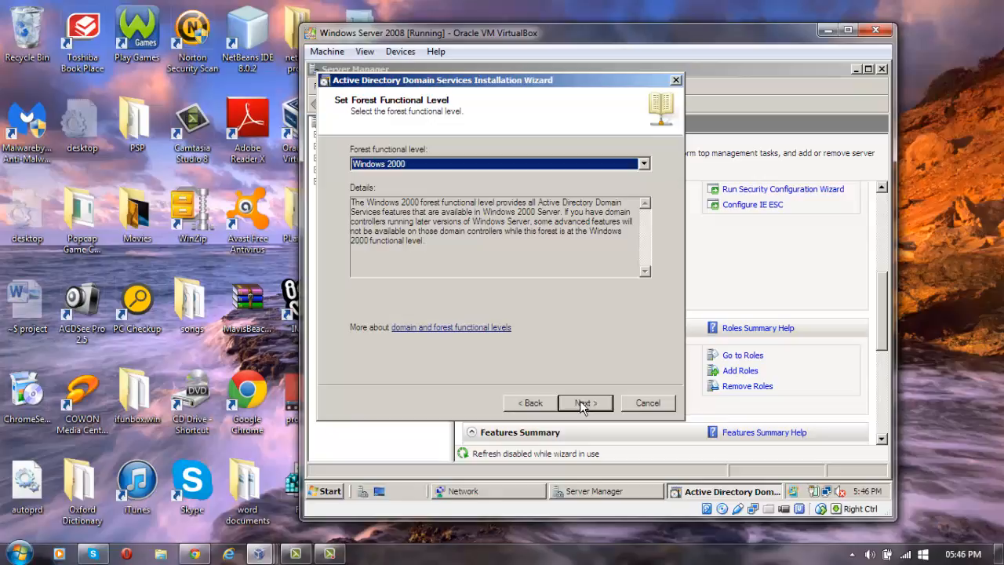
Accept Windows 2000 forest level and Windows 2000 Native domain functional level.
click(579, 400)
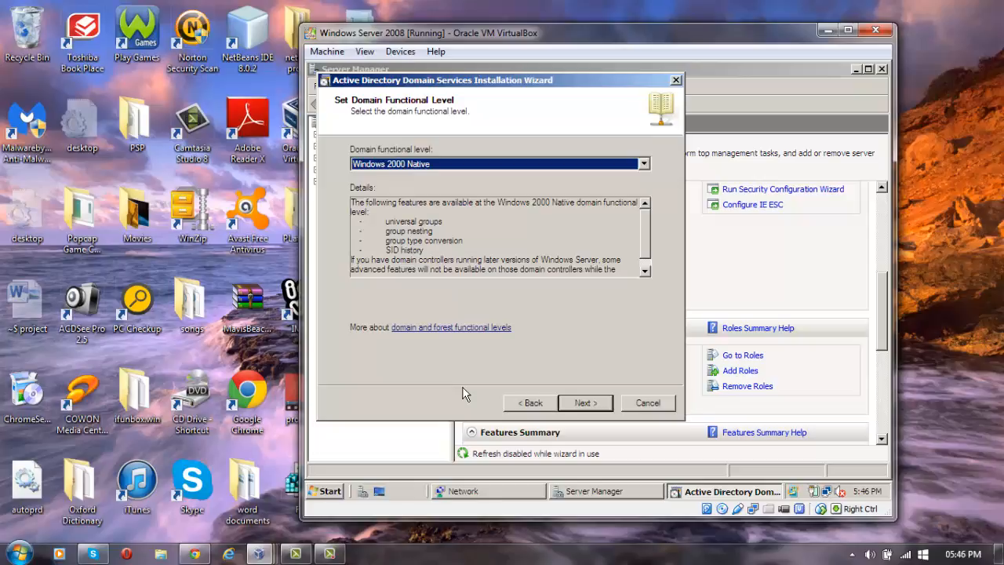
click(585, 405)
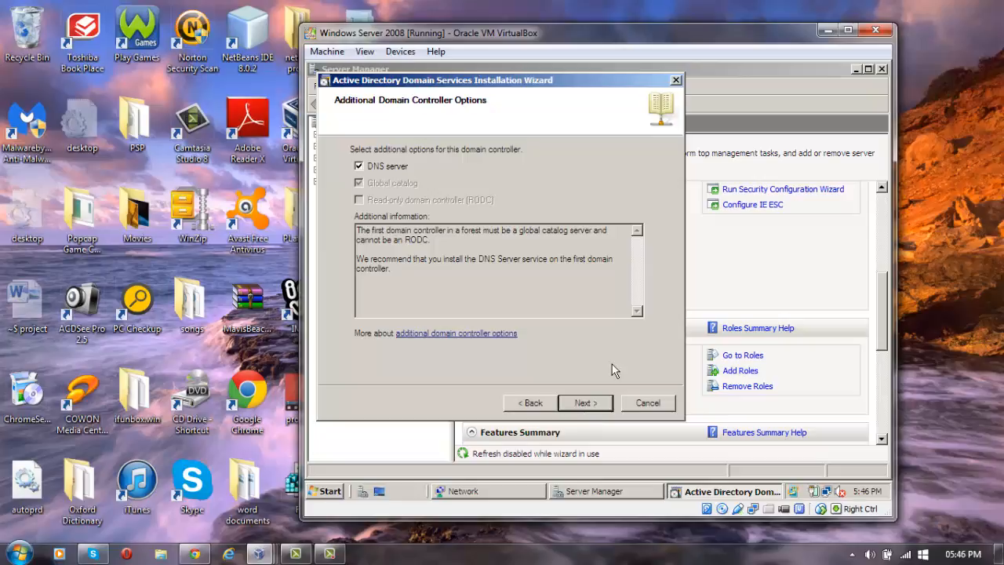
Keep DNS server selected, accept the dynamic IP prompt and the DNS delegation warning.
click(585, 404)
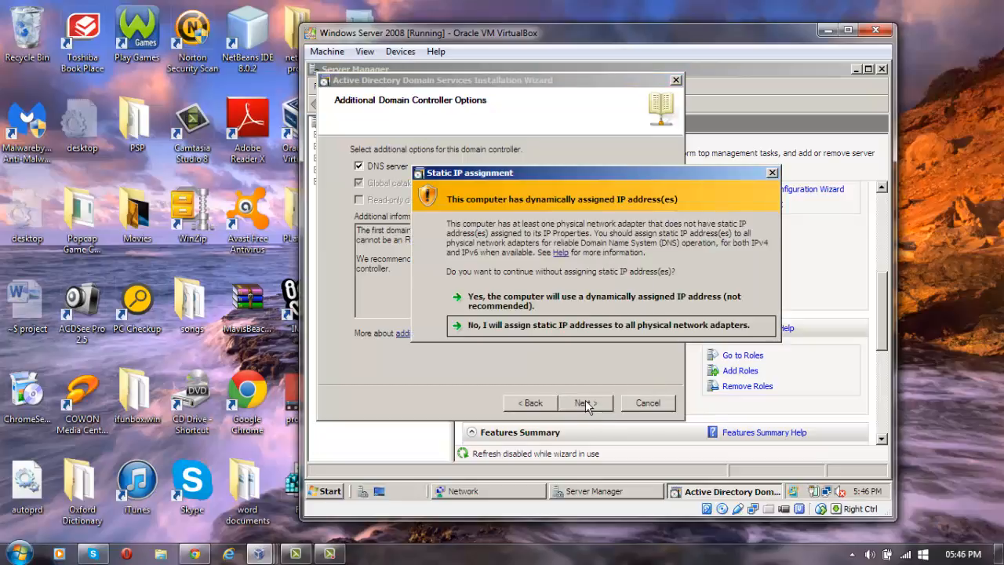
click(520, 301)
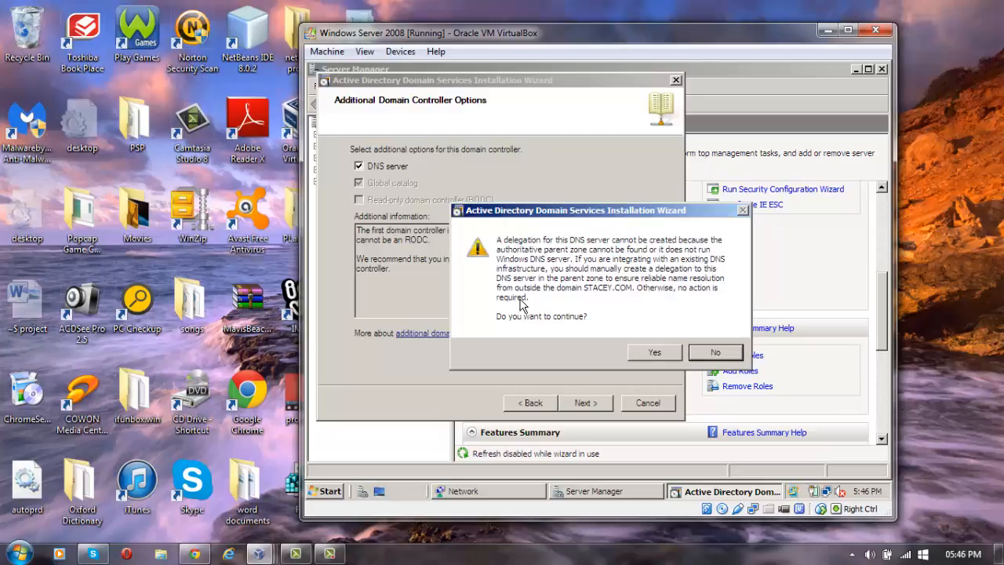
click(656, 353)
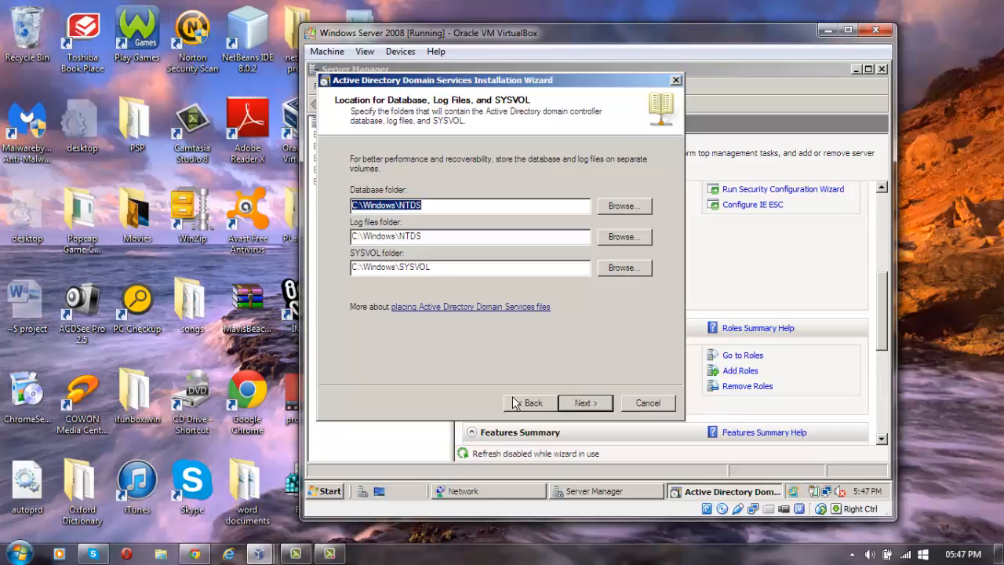
Keep the default database, log and SYSVOL folders and enter the restore mode administrator password.
click(592, 405)
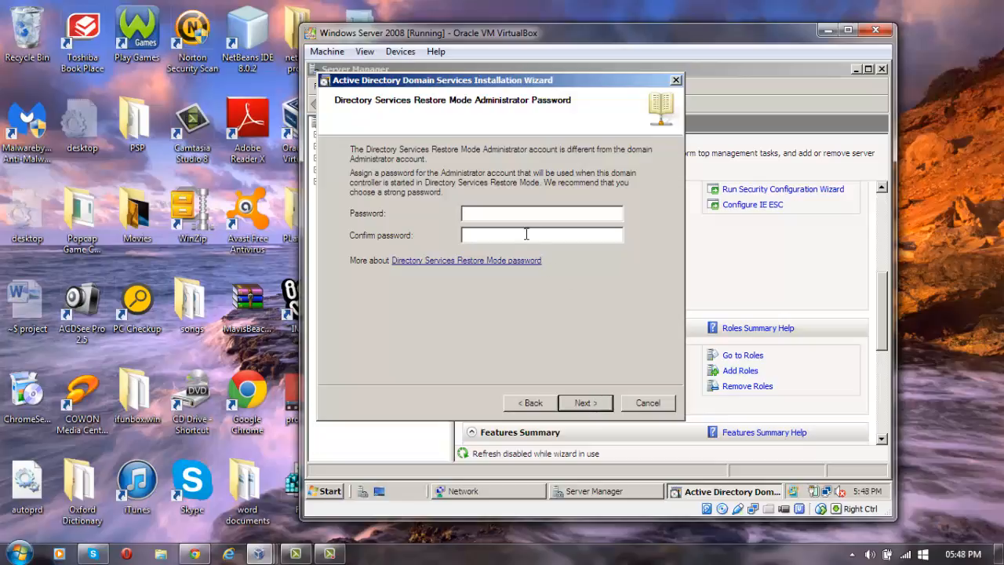
text(••••••••••••••••••••••)
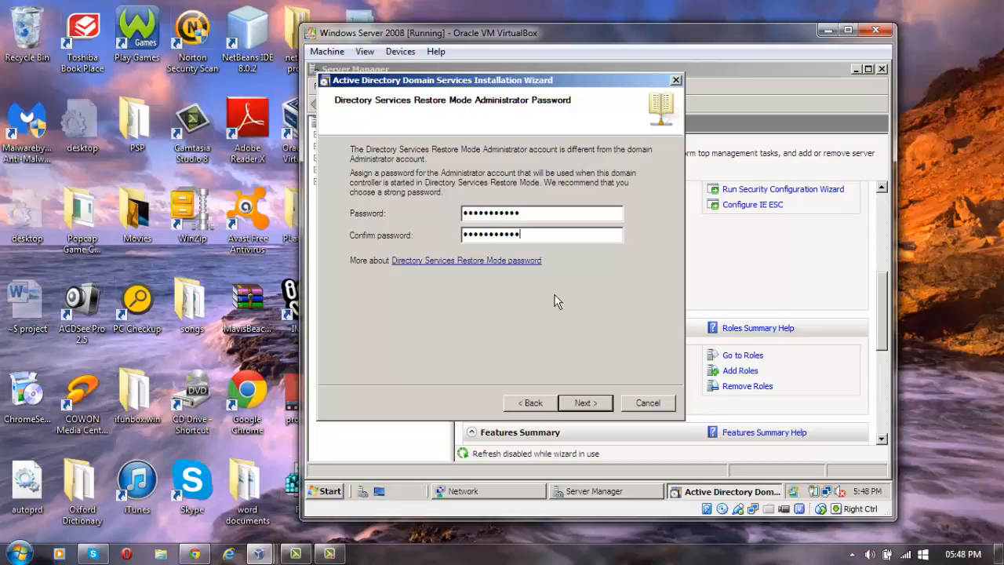
click(585, 404)
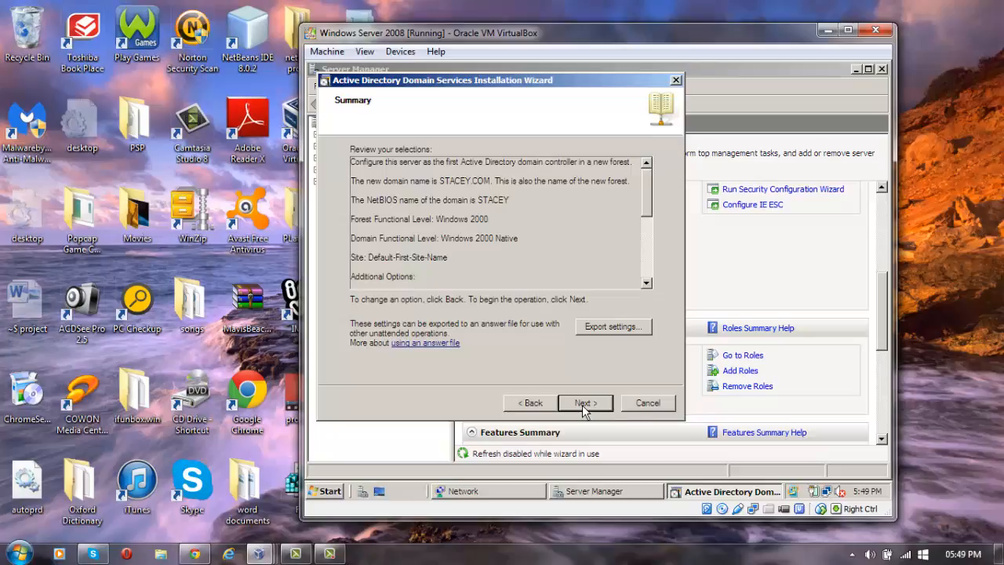
Confirm the Summary page to begin configuring Active Directory for STACEY.COM.
click(584, 404)
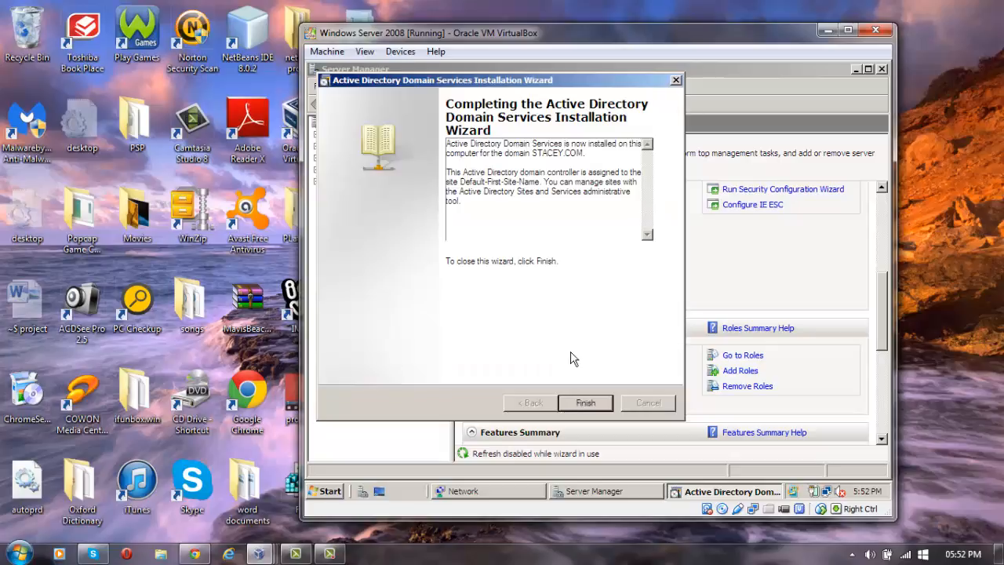
Finish the Active Directory Domain Services Installation Wizard to bring up the restart prompt.
click(583, 403)
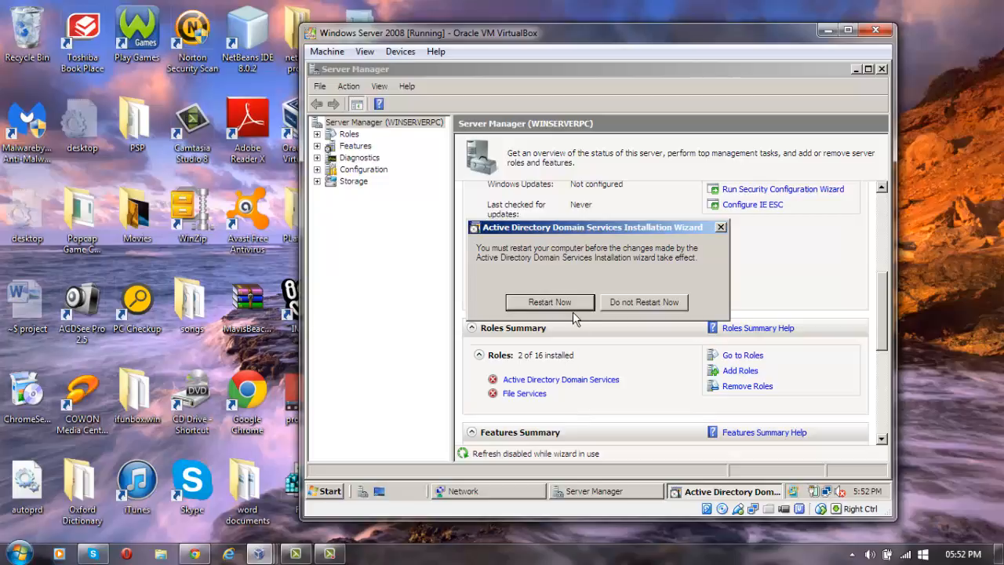
Restart the Windows Server 2008 VM to complete the Active Directory Domain Services installation.
click(555, 303)
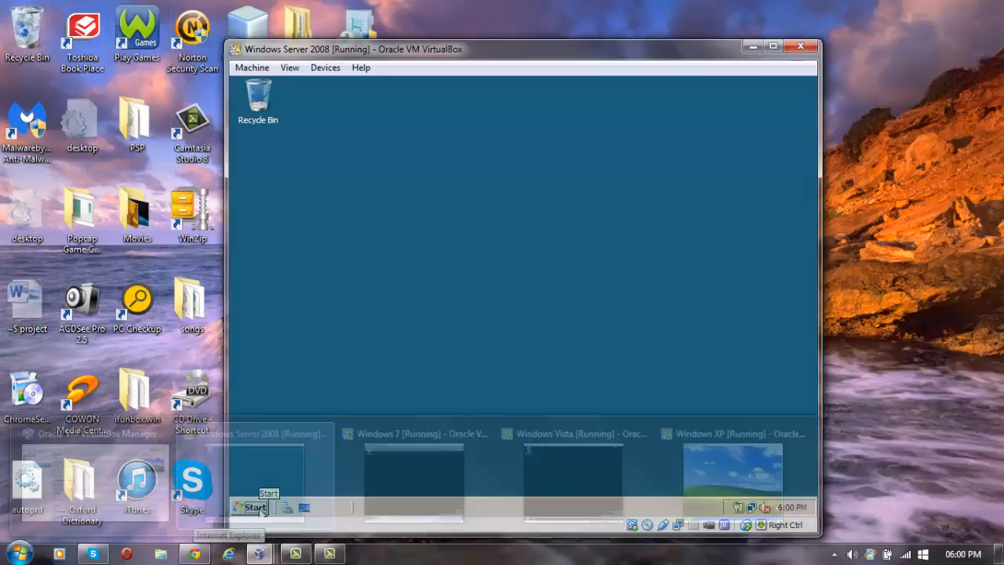
click(256, 507)
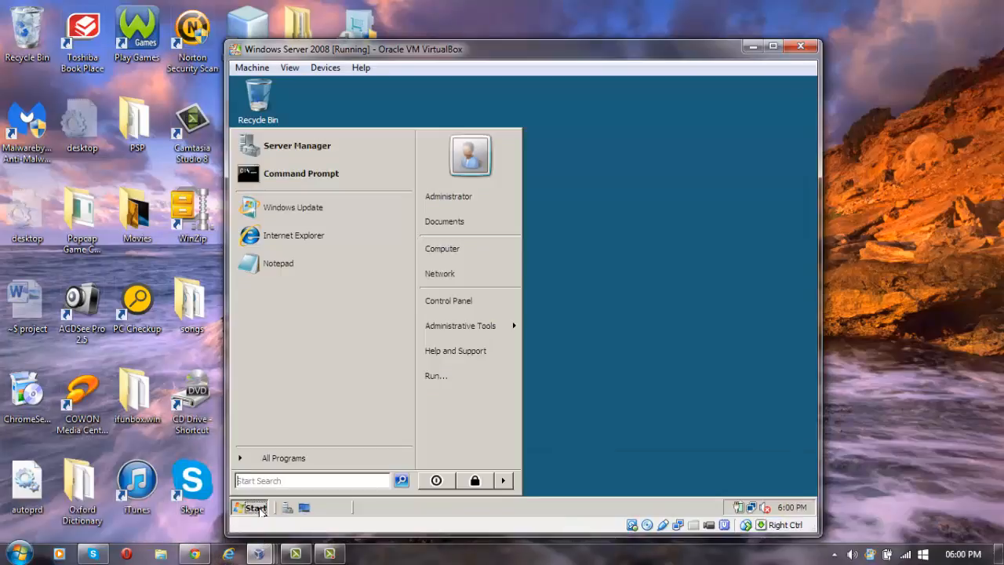
click(464, 249)
right_click(463, 249)
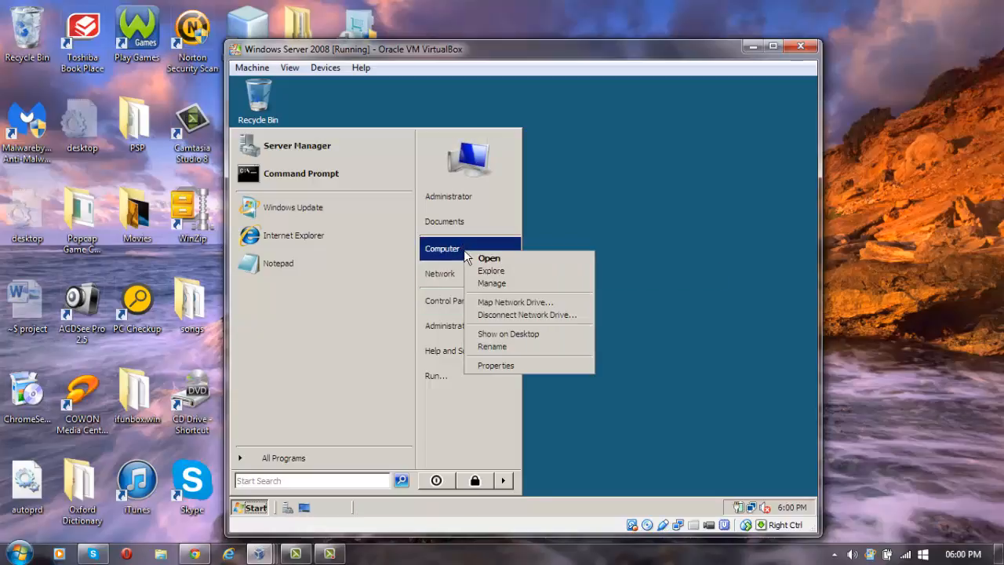
click(520, 367)
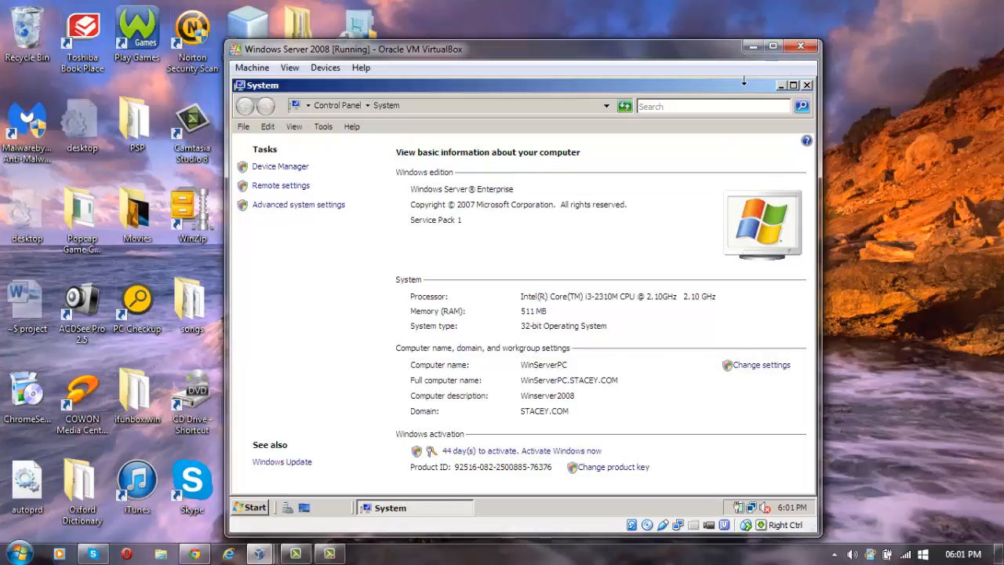
click(806, 86)
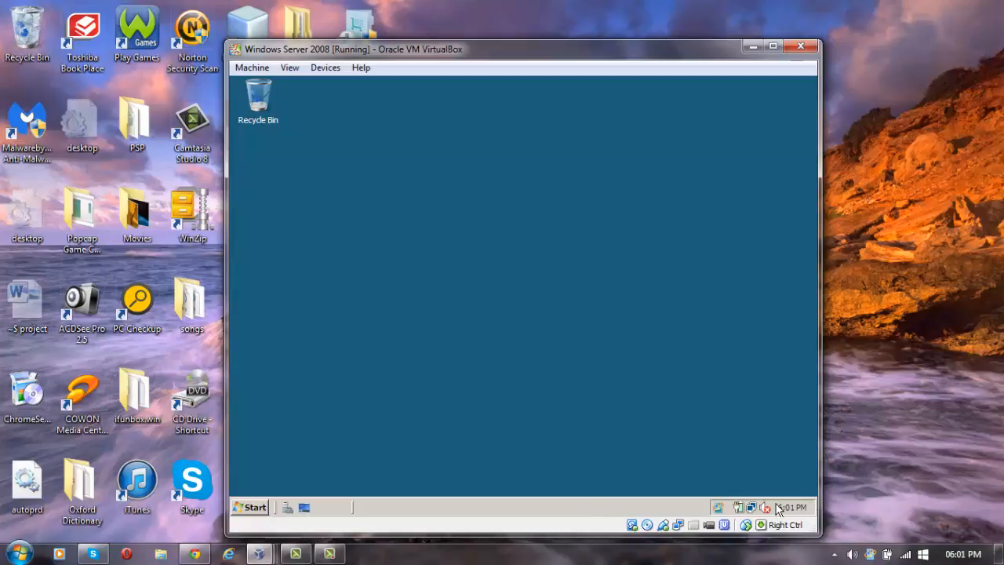
Open the server's Local Area Connection Properties from the Network and Sharing Center's connections list.
double_click(751, 508)
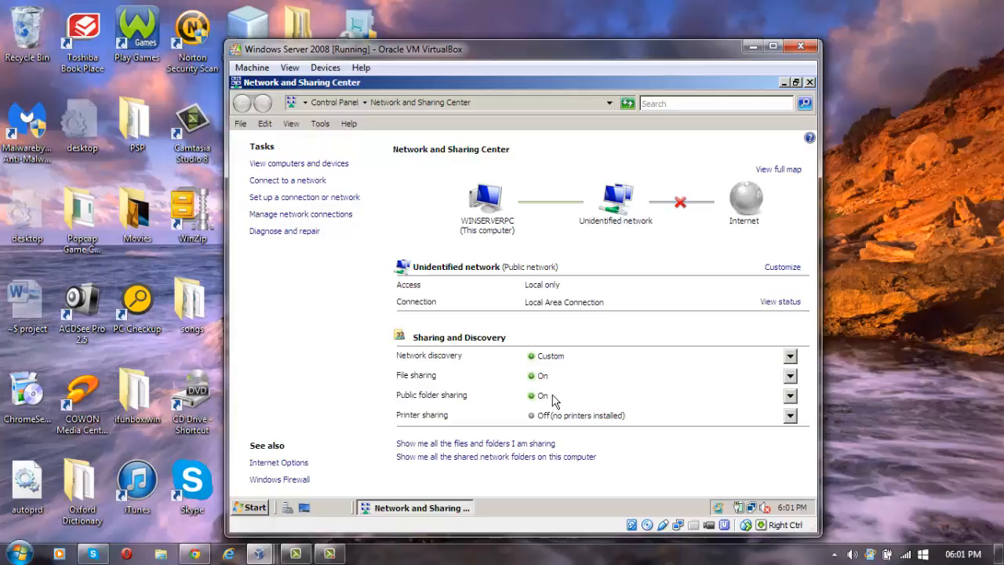
click(291, 216)
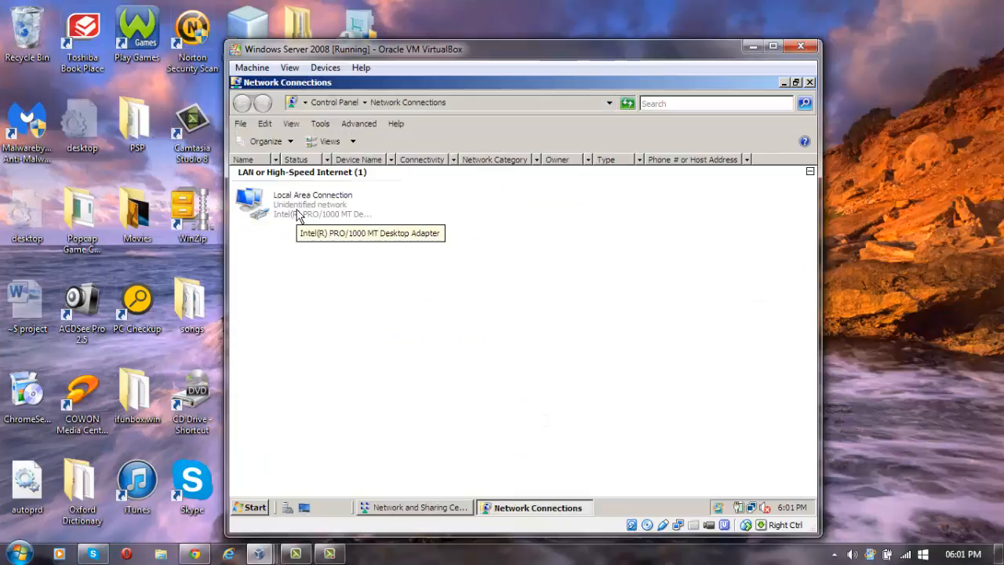
right_click(299, 205)
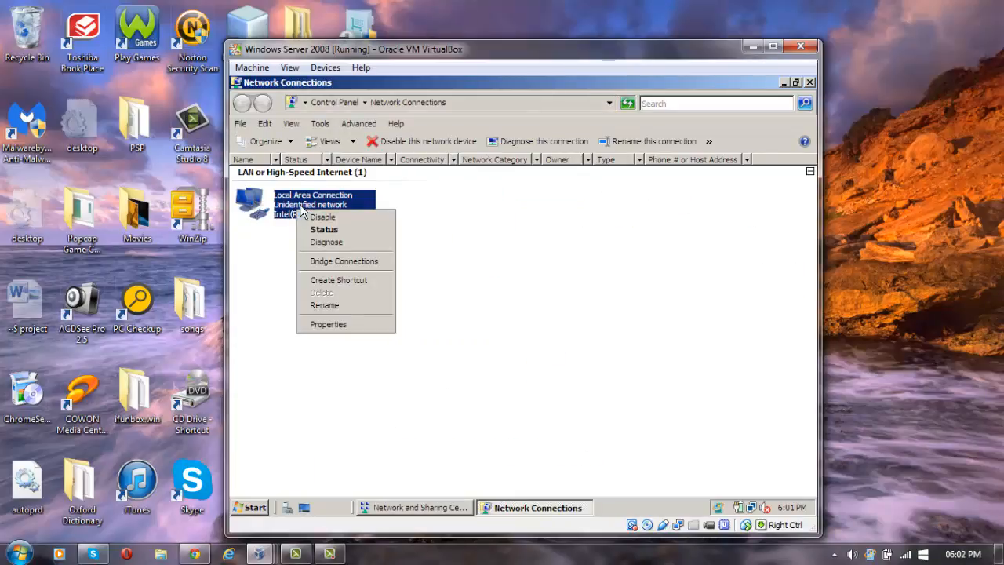
click(349, 327)
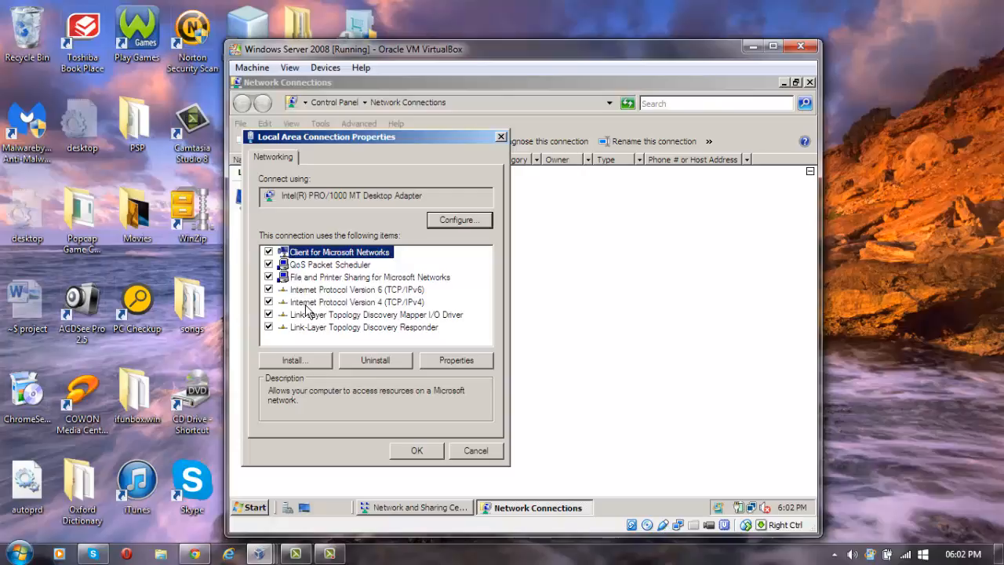
Set the server's TCP/IPv4 preferred DNS server to 192.168.0.1, apply it and close the connection properties.
click(368, 303)
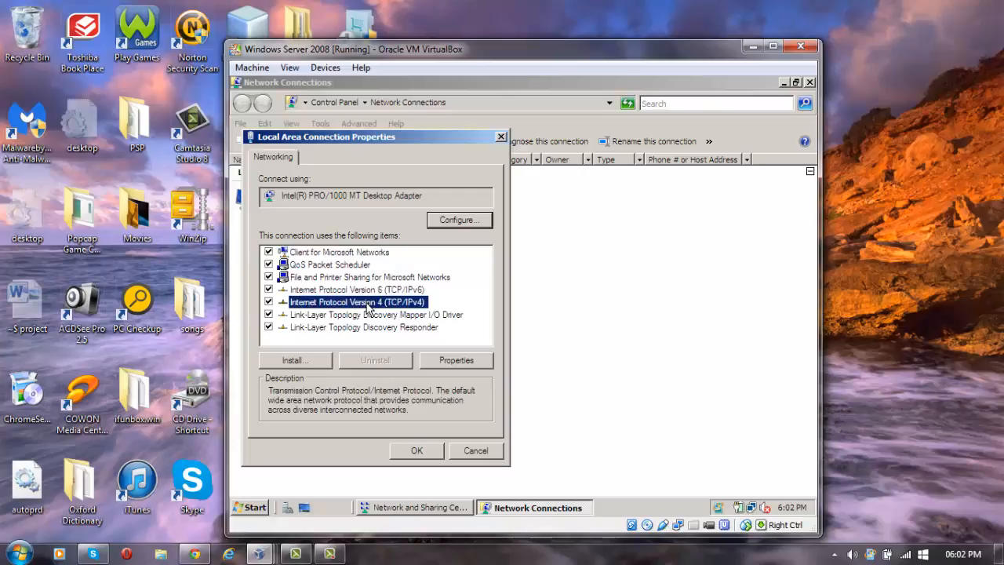
click(447, 361)
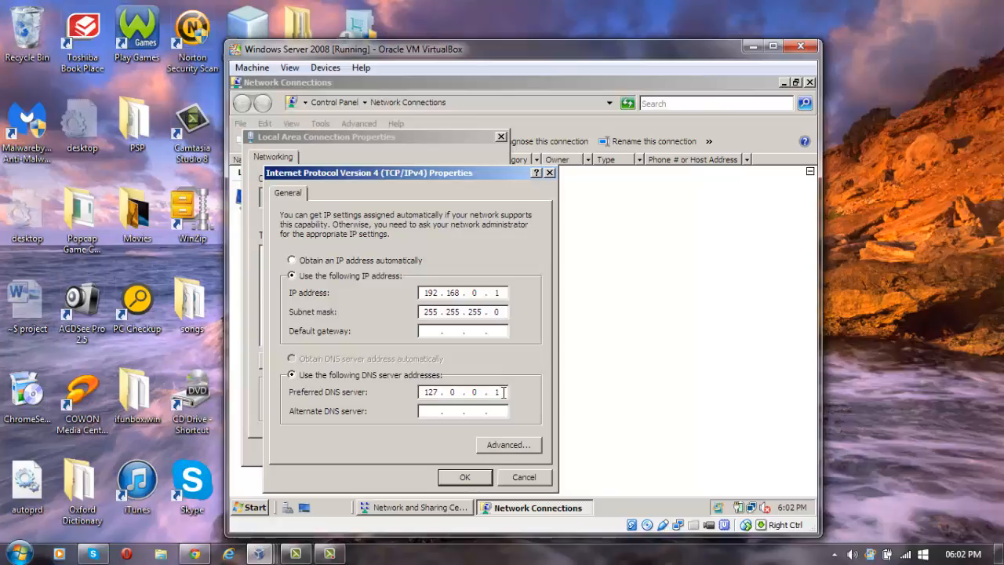
key(BackSpace)
key(BackSpace)
key(BackSpace)
key(BackSpace)
key(BackSpace)
key(BackSpace)
text(19216801)
click(465, 474)
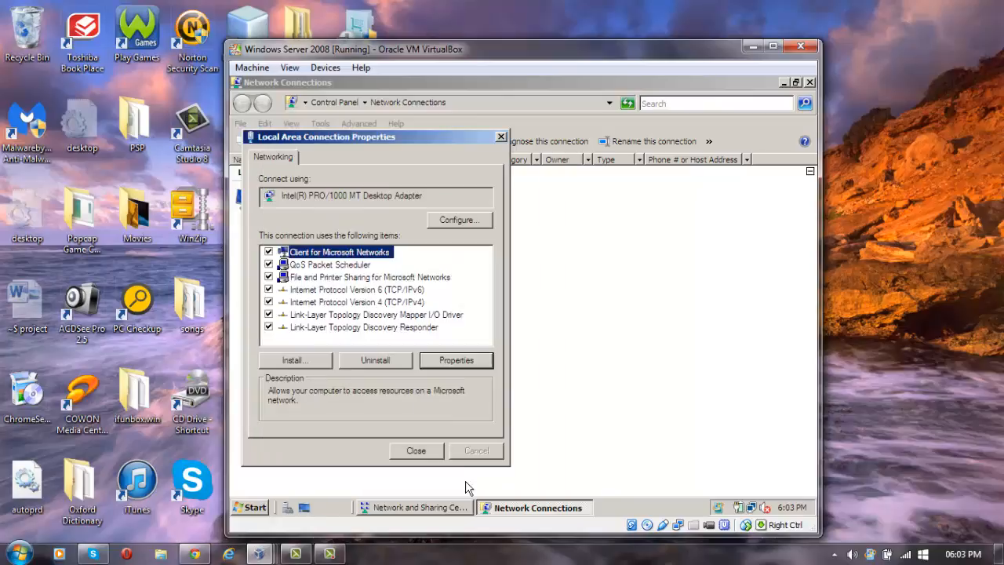
click(415, 453)
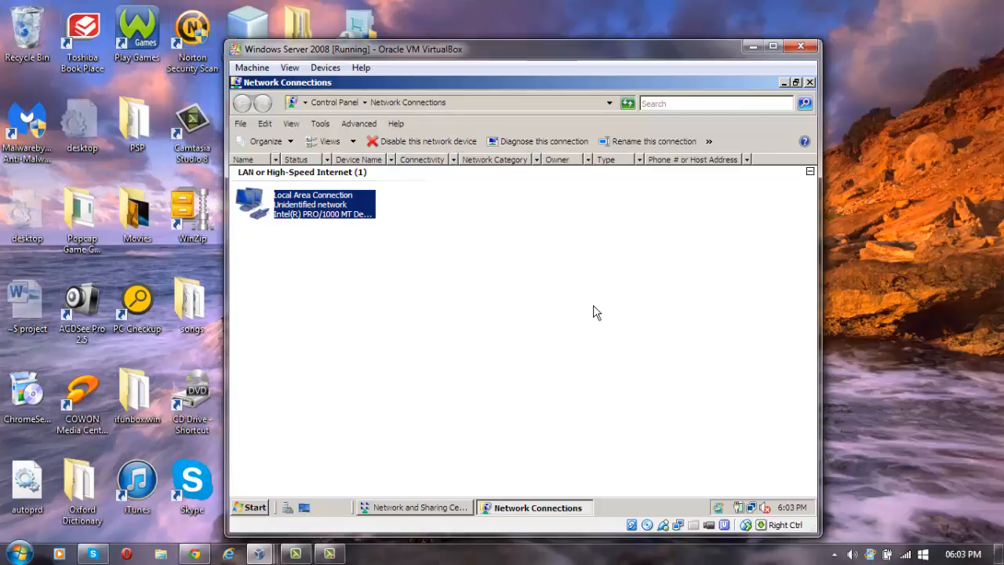
Close Network Connections, check the server's Network computer list, close it and minimise the server VM.
click(810, 83)
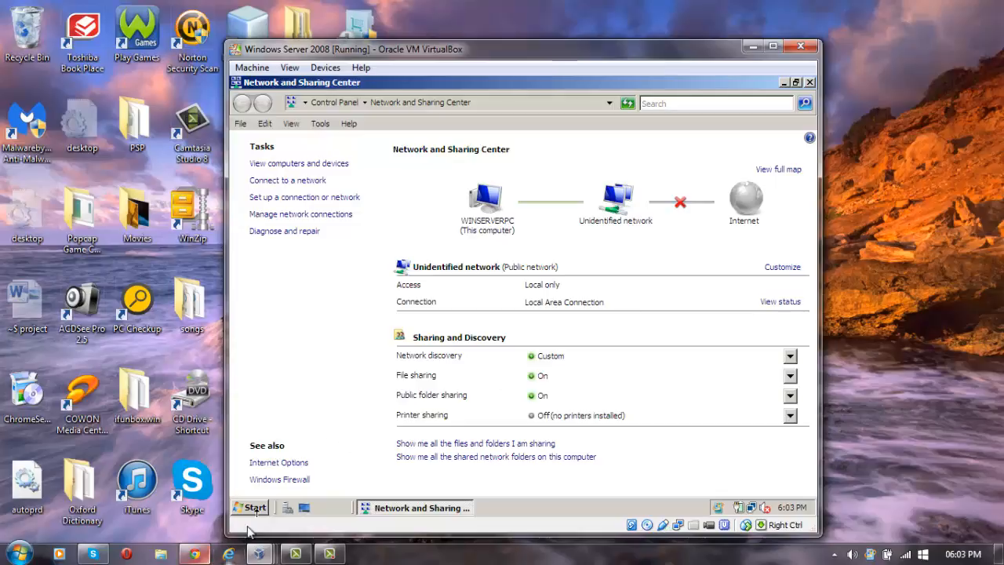
click(253, 509)
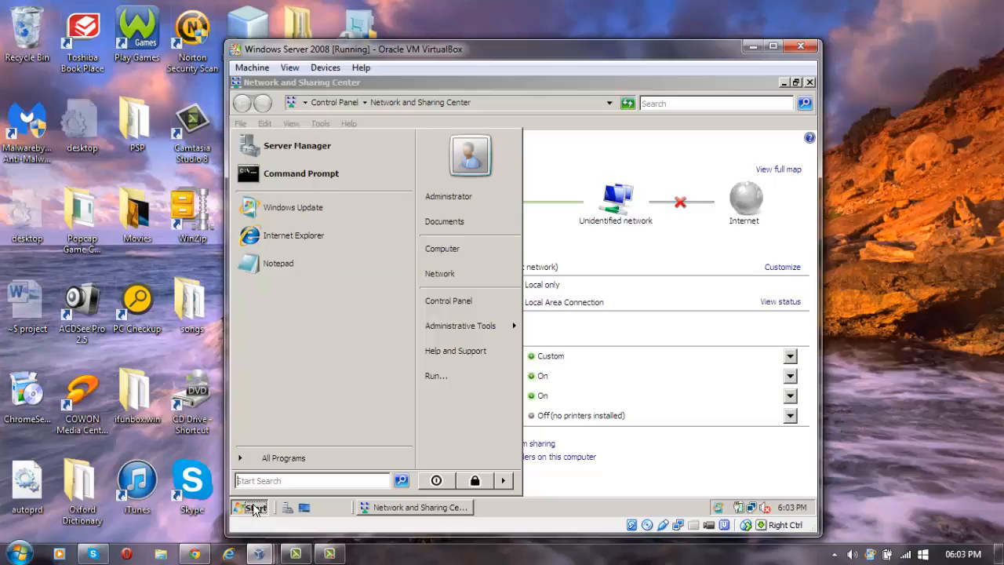
click(283, 456)
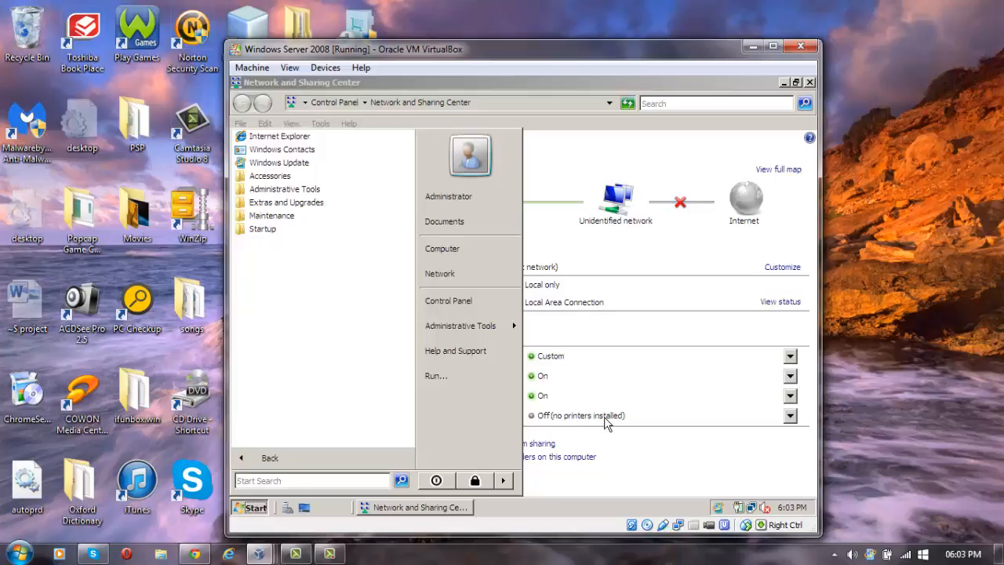
click(441, 273)
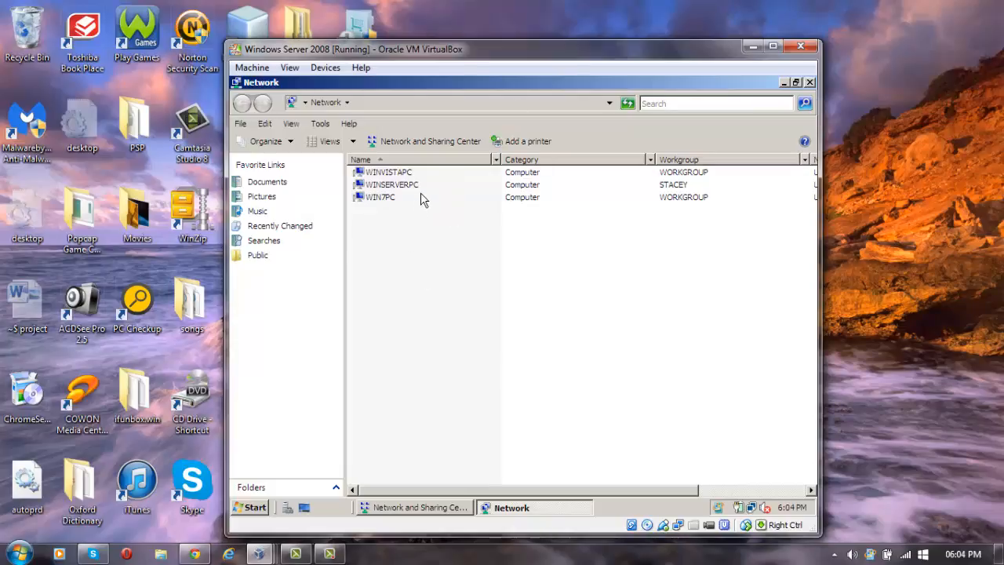
click(810, 83)
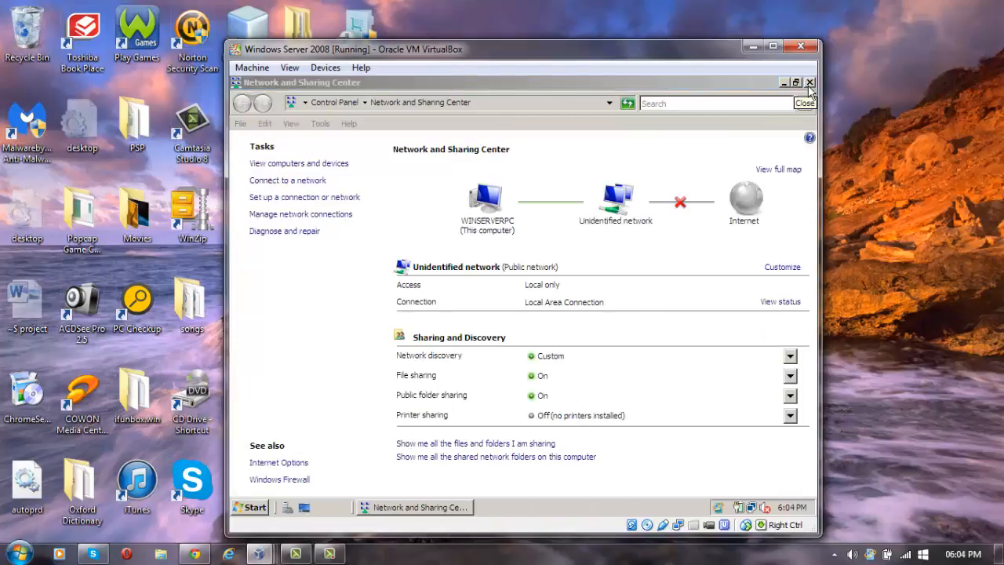
click(752, 49)
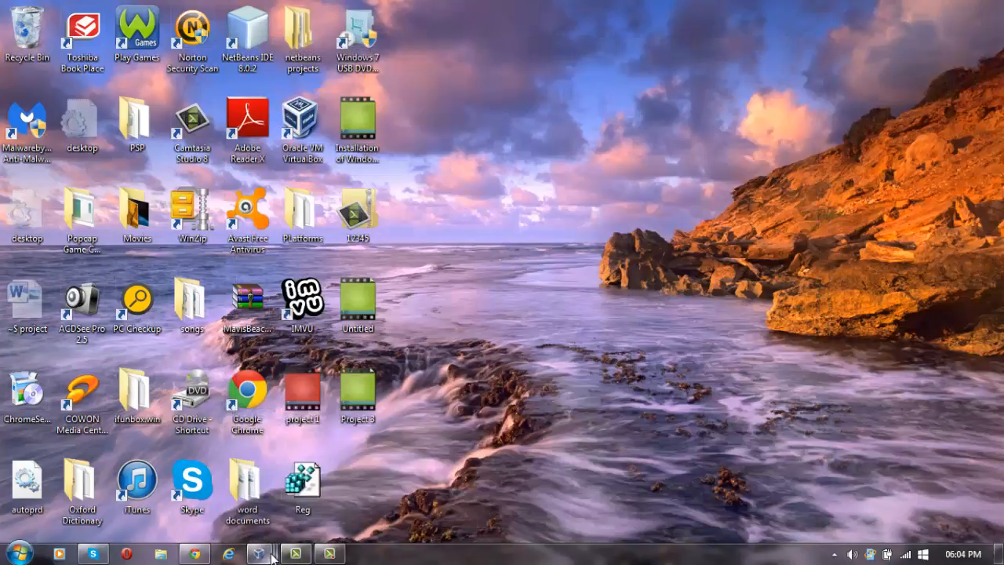
Switch to the Windows 7 VM from the VirtualBox taskbar thumbnail and dismiss the counterfeit-software warning.
mouse_move(272, 557)
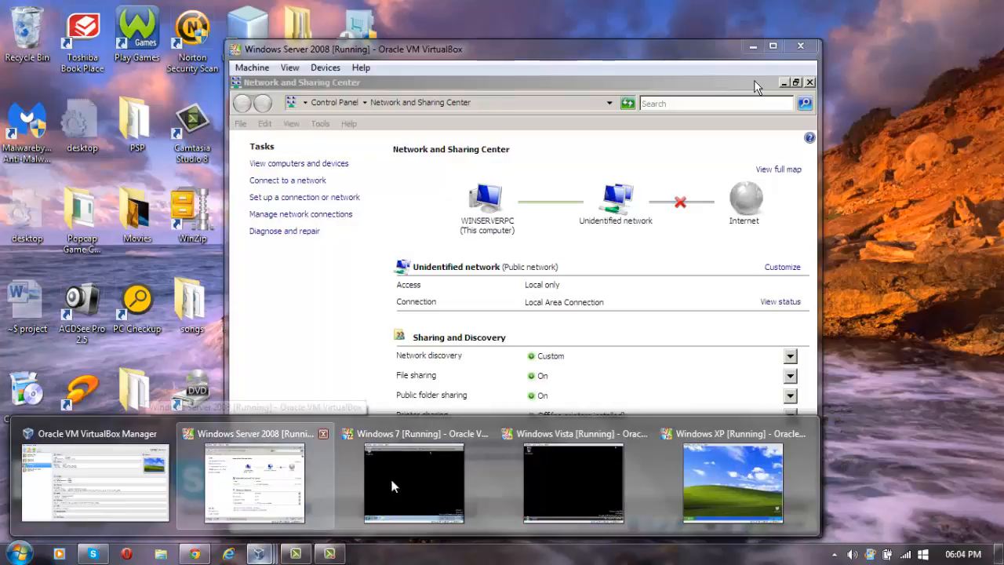
click(391, 482)
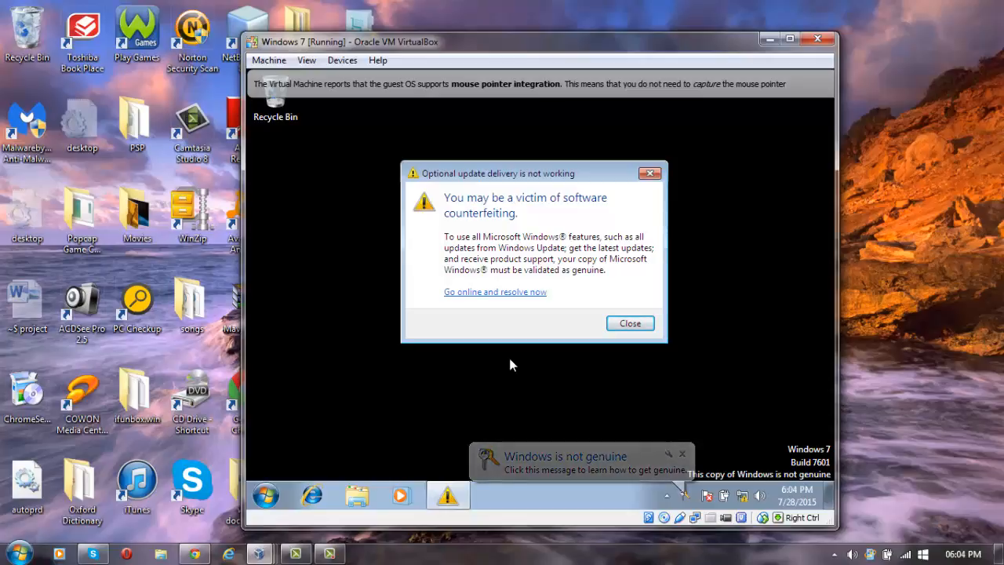
key(Escape)
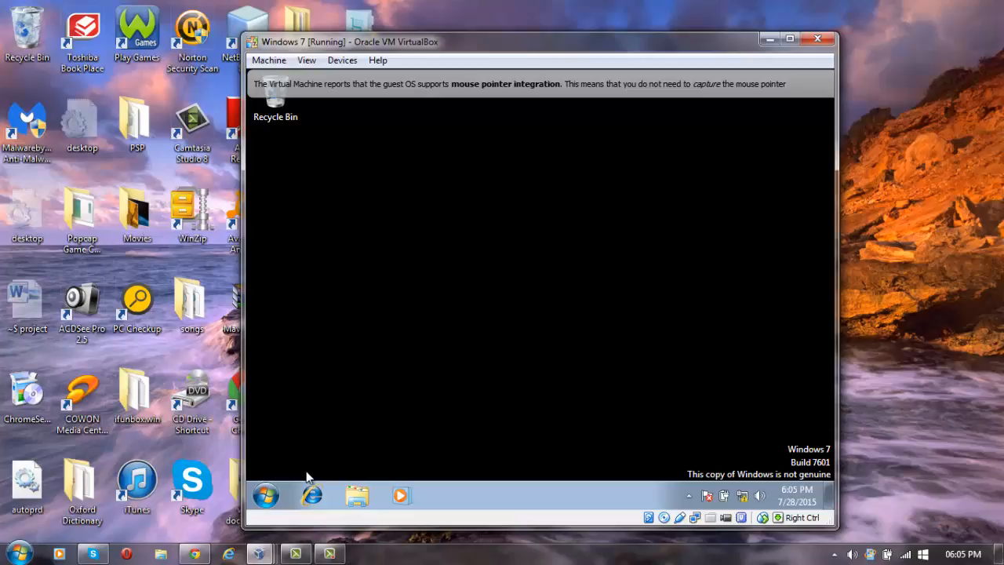
Open the Windows 7 guest's Local Area Connection Properties and select Internet Protocol Version 4 (TCP/IPv4).
right_click(743, 499)
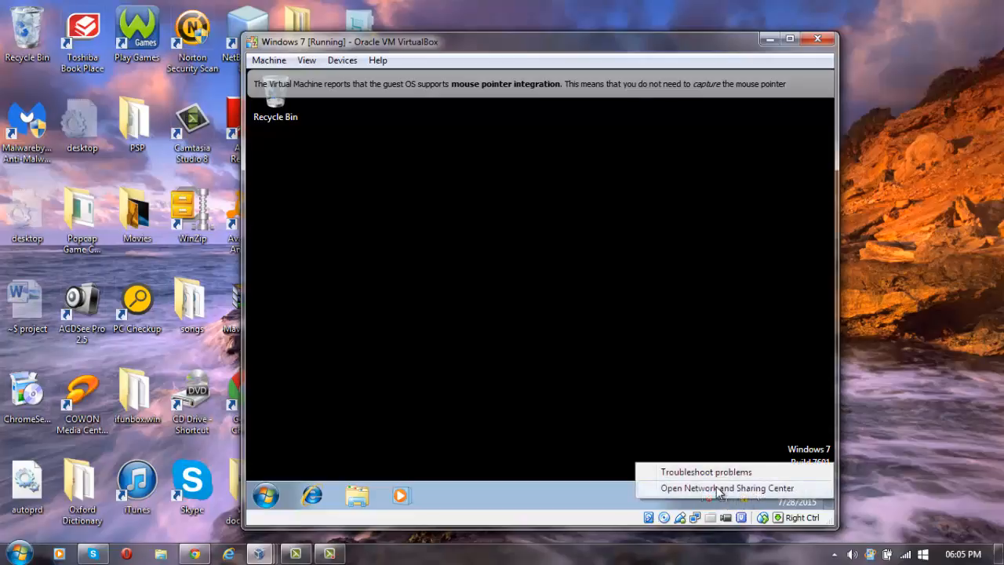
click(718, 488)
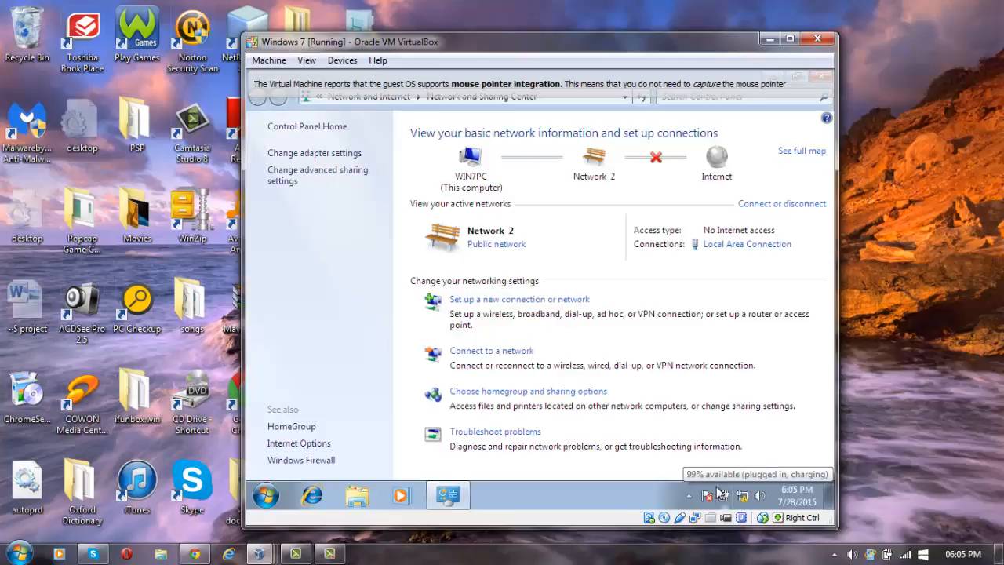
click(311, 157)
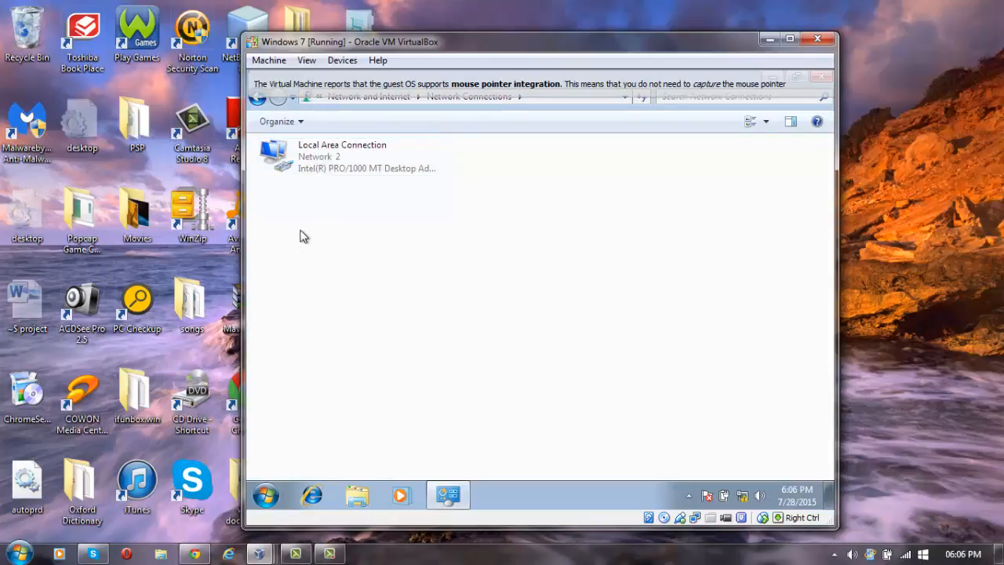
right_click(311, 159)
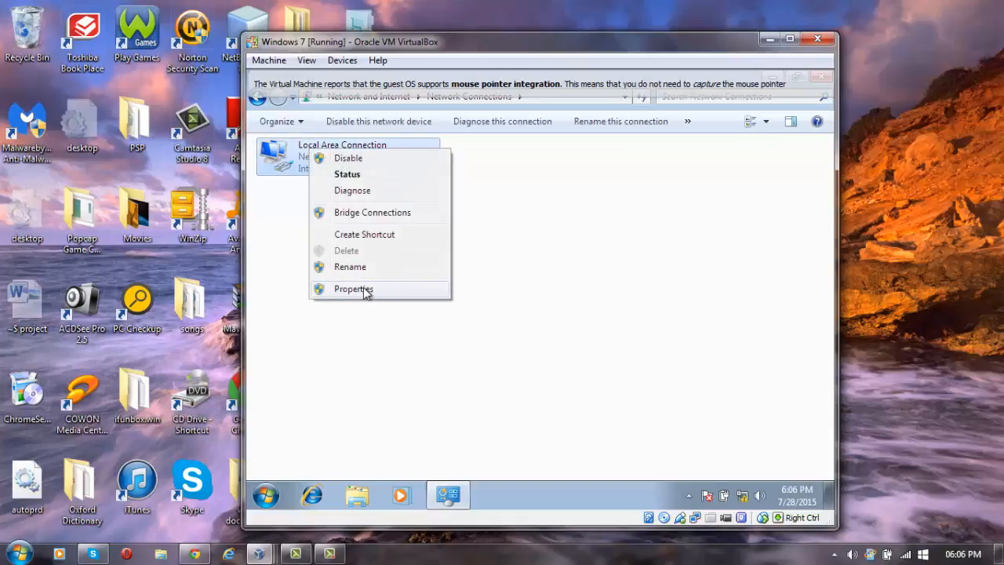
click(366, 289)
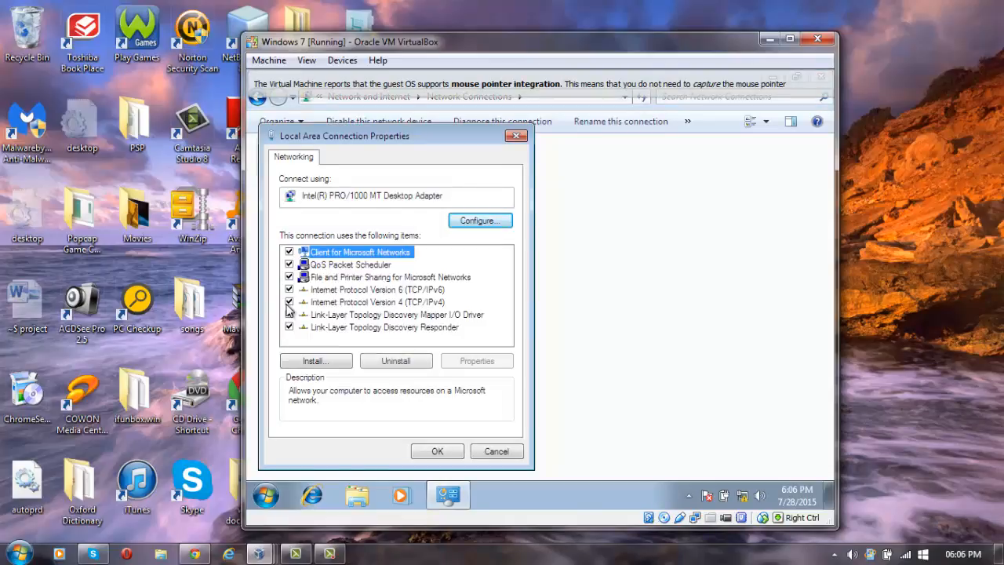
click(360, 306)
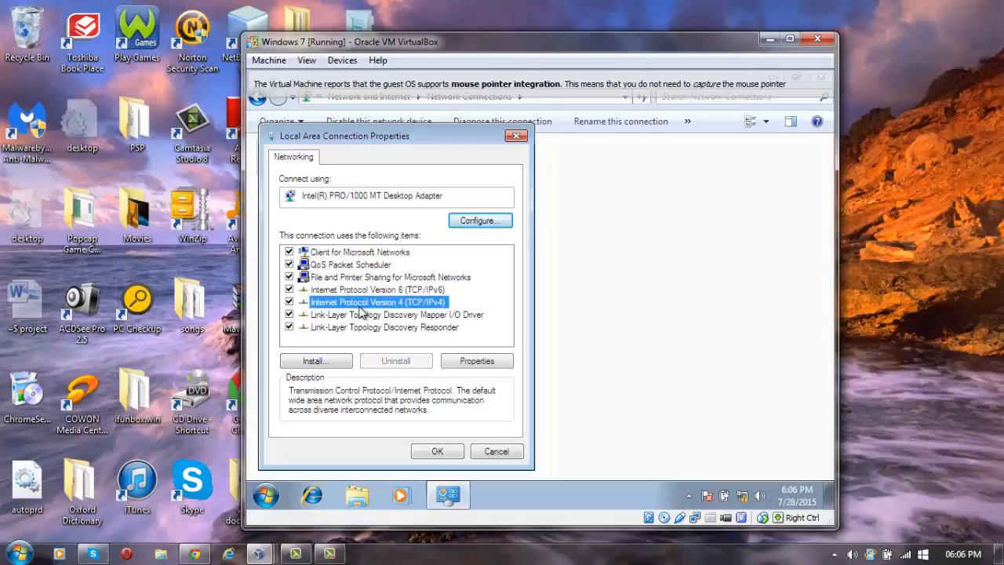
Set the Windows 7 guest's preferred DNS server to 192.168.0.1, confirm it and close the adapter properties.
click(473, 365)
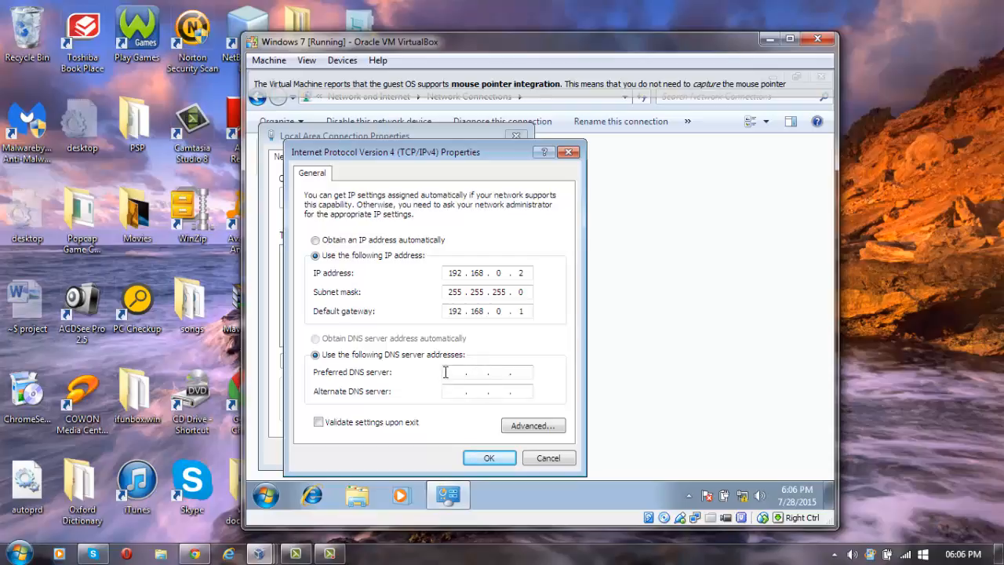
click(446, 371)
text(192)
text(168)
text(0)
text(1)
click(479, 459)
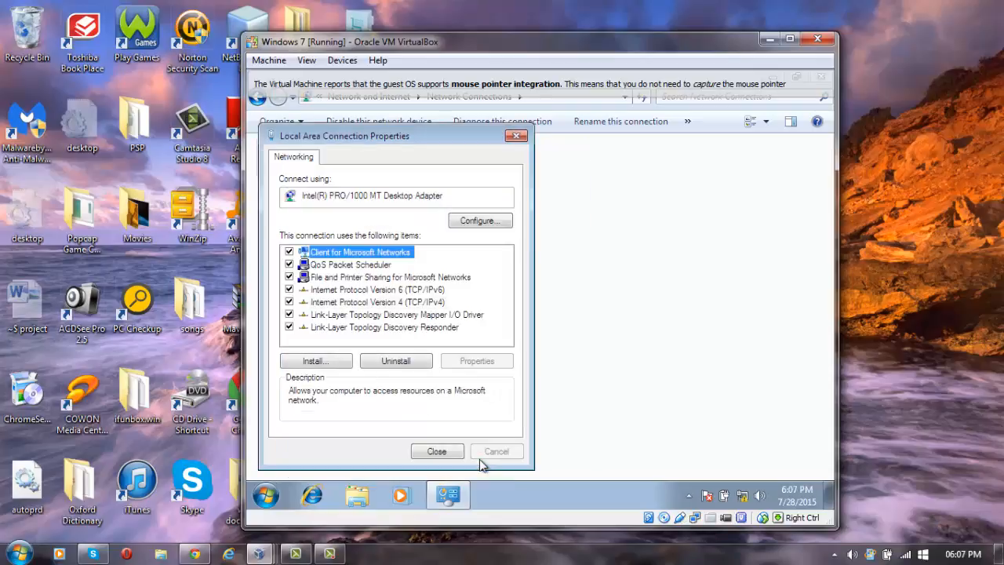
click(428, 454)
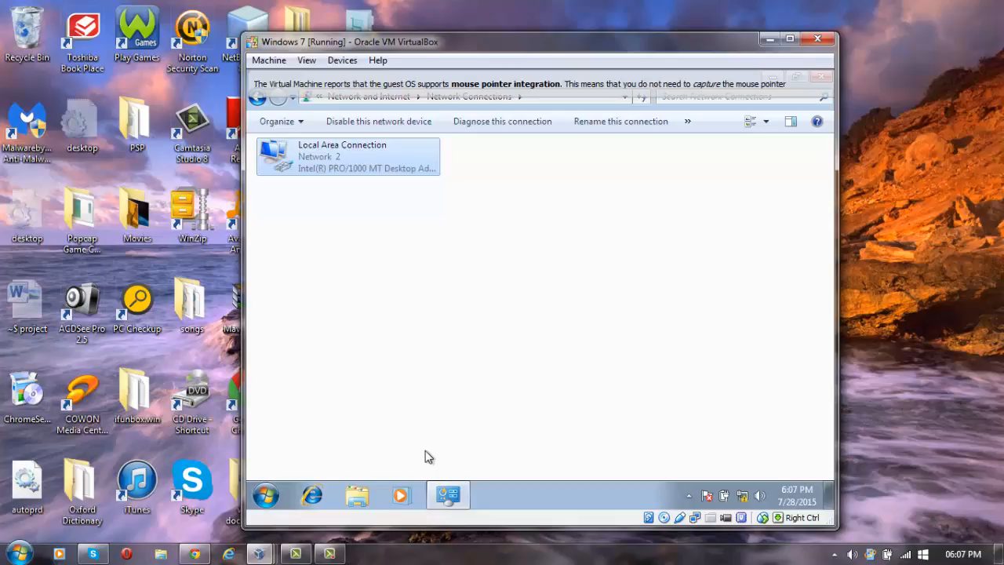
Open Computer Properties from the Start menu to view Win7PC's System page and WORKGROUP membership.
click(264, 503)
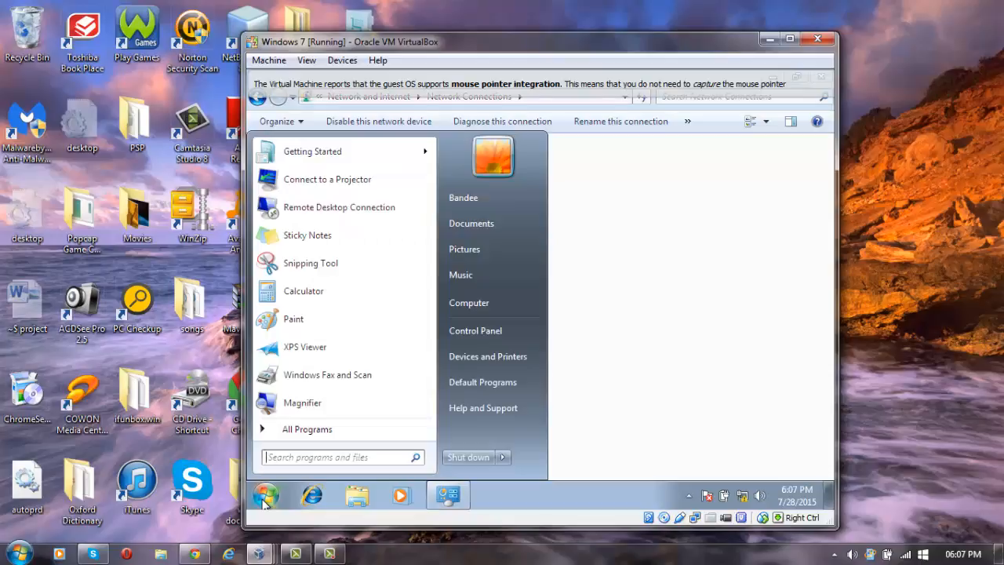
right_click(466, 305)
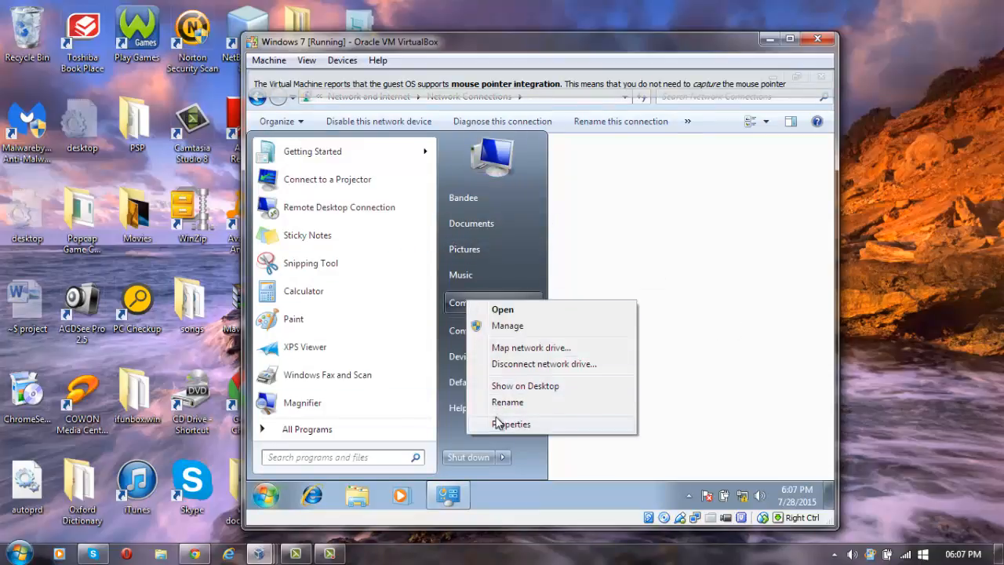
click(510, 424)
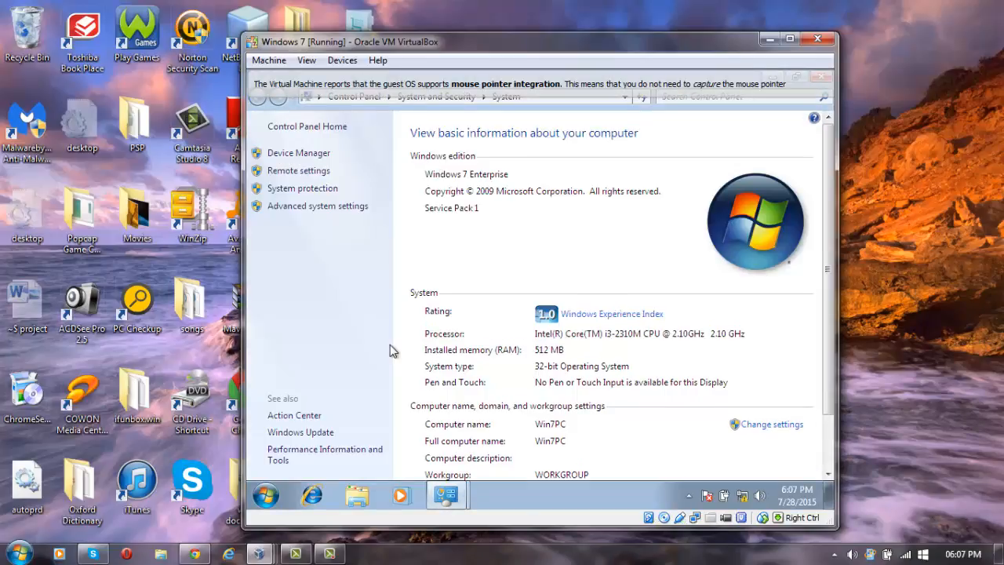
scroll(546, 372, down, 1)
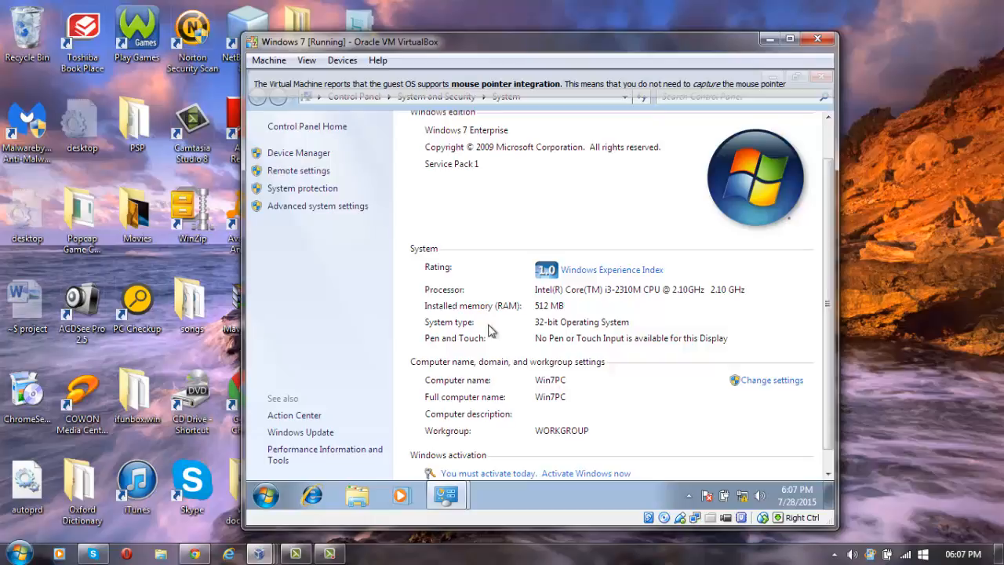
Open the Computer Name/Domain Changes dialog for Win7PC through Advanced system settings.
click(318, 206)
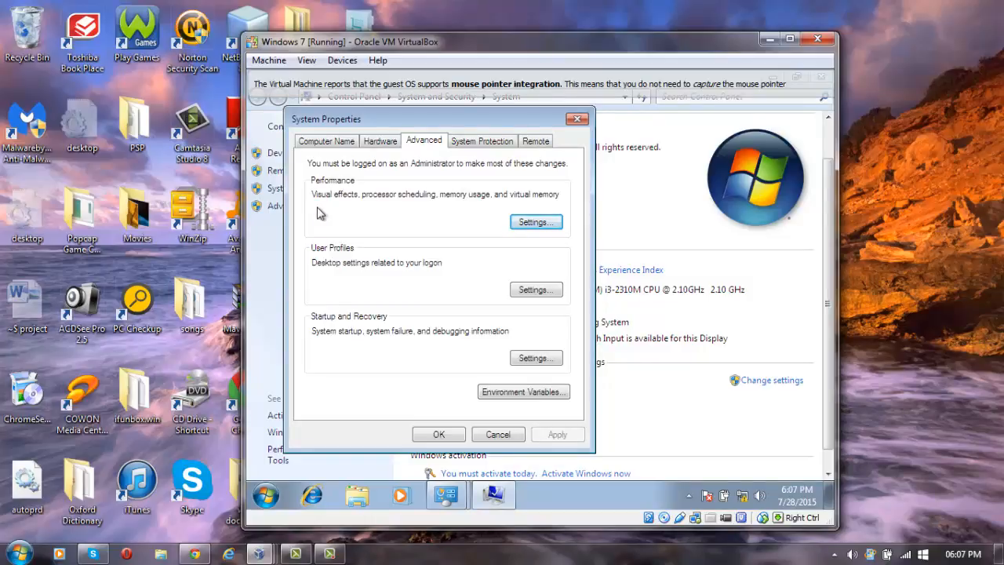
click(326, 142)
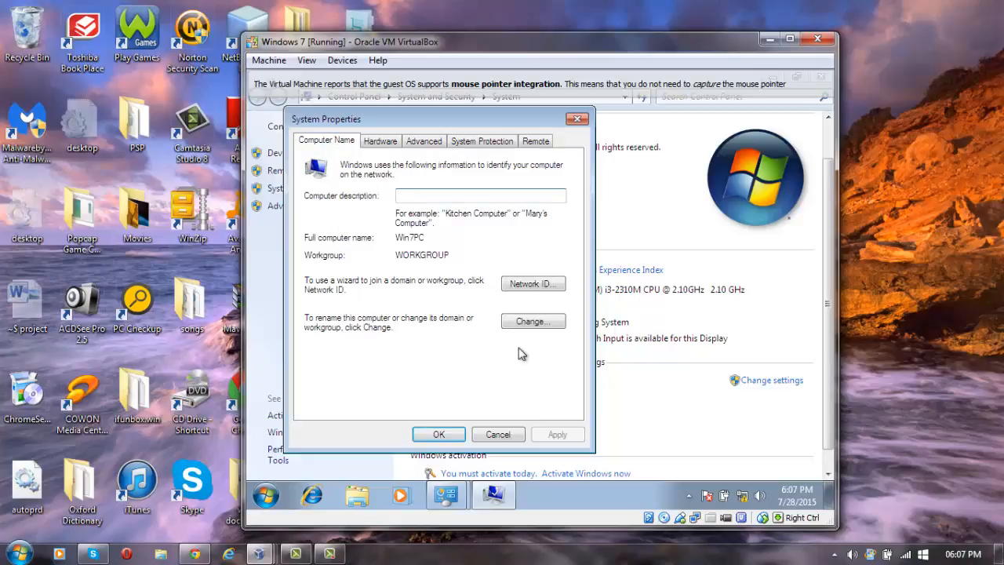
click(531, 322)
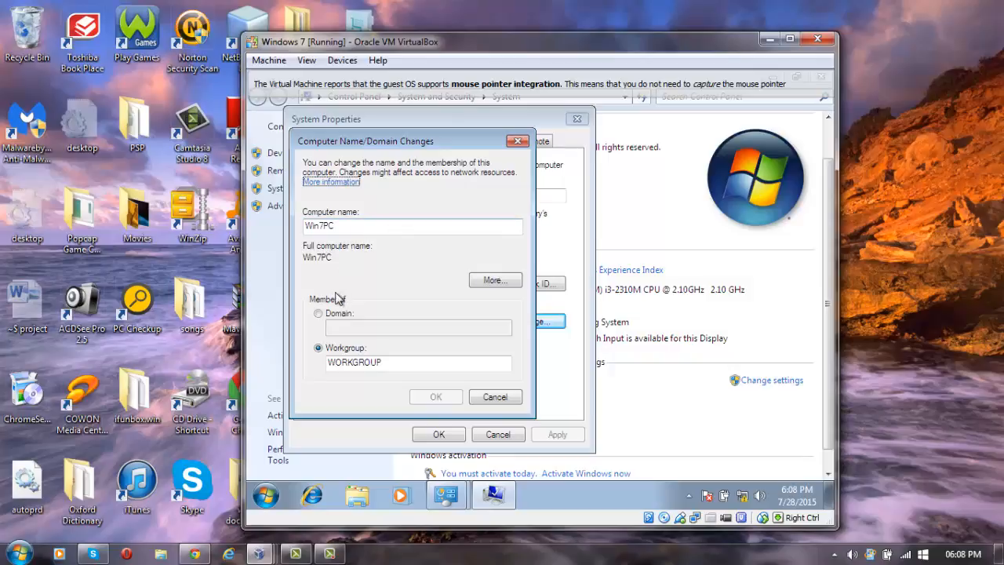
Switch Win7PC's membership from WORKGROUP to Domain and enter STACEY.COM as the domain name.
click(319, 313)
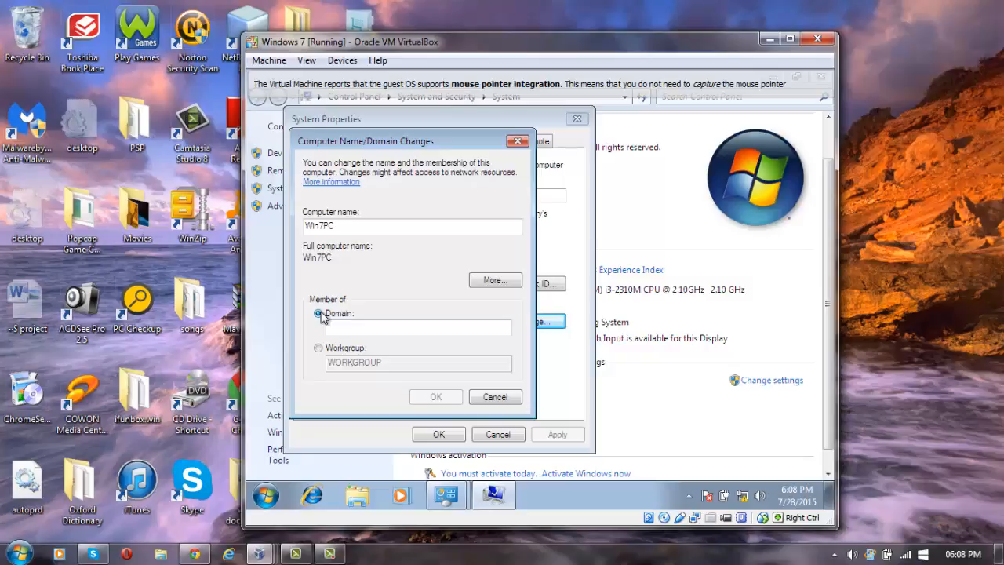
click(342, 331)
text(STA)
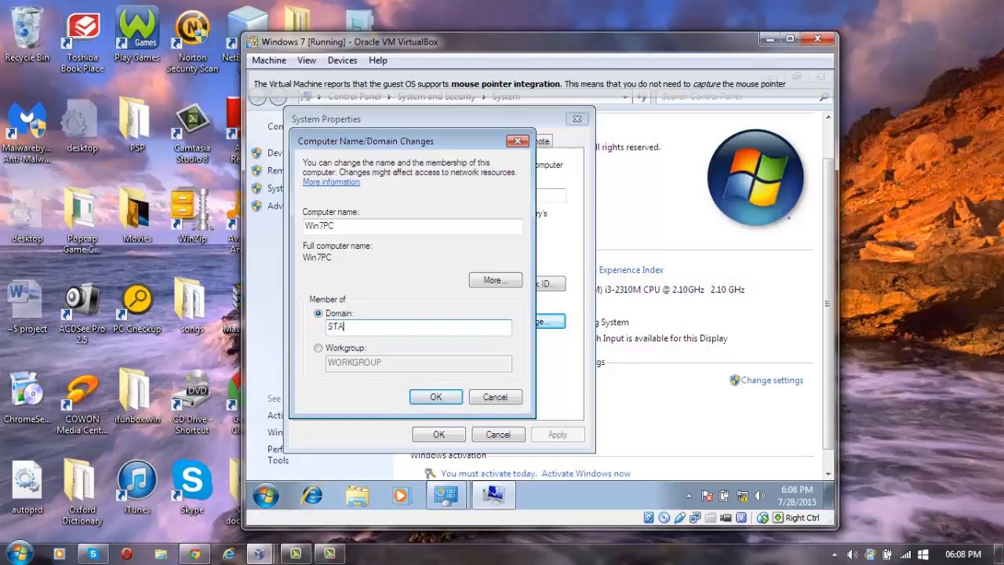
text(CEY.COM)
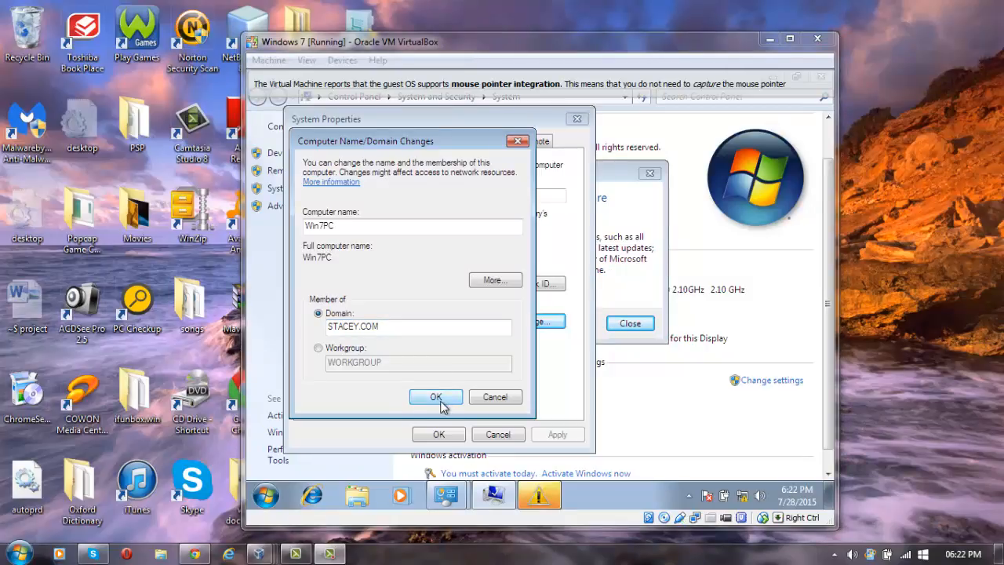
Confirm the STACEY.COM domain change and submit the domain administrator user name and password.
click(440, 403)
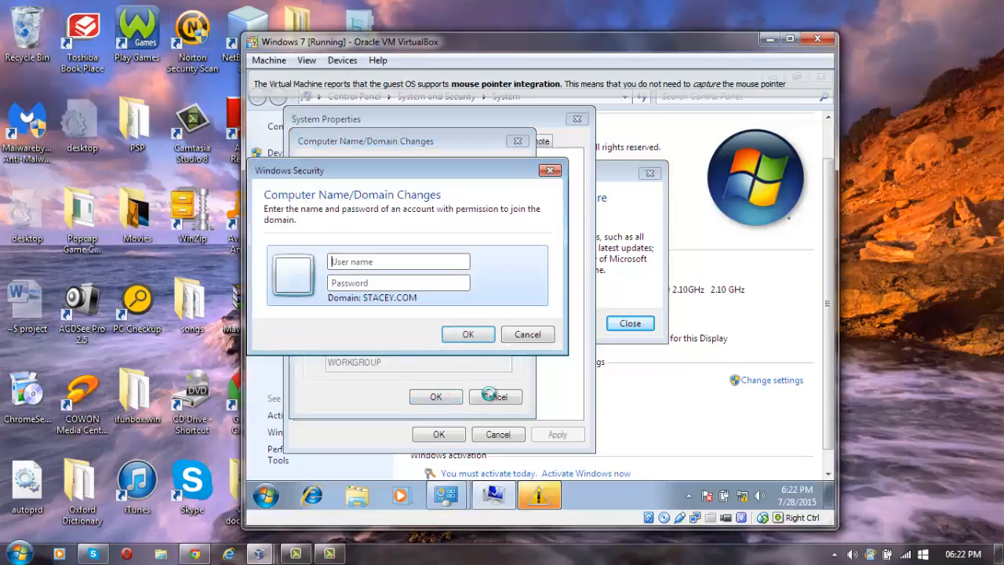
text(A)
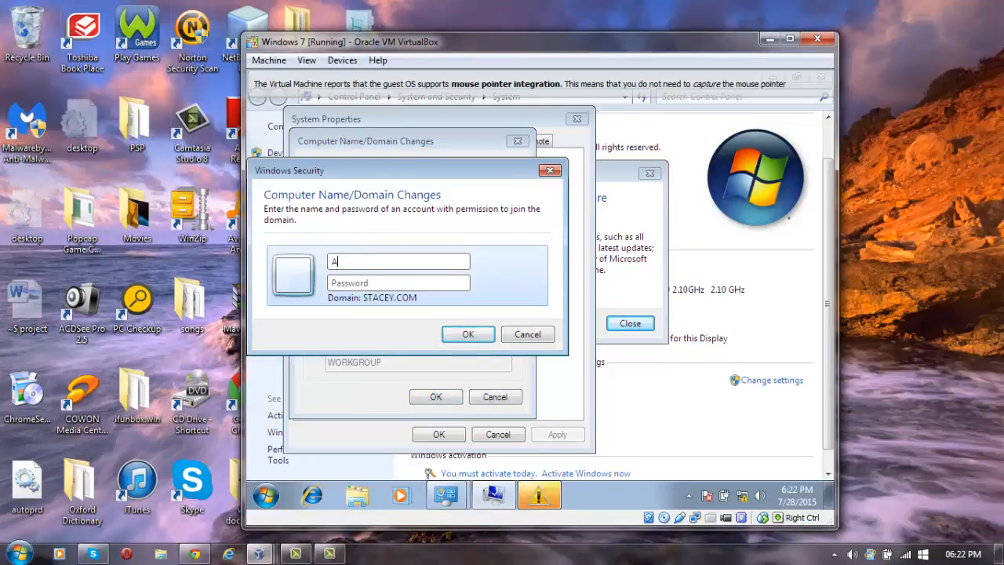
text(dministrator•••••••••••)
key(Return)
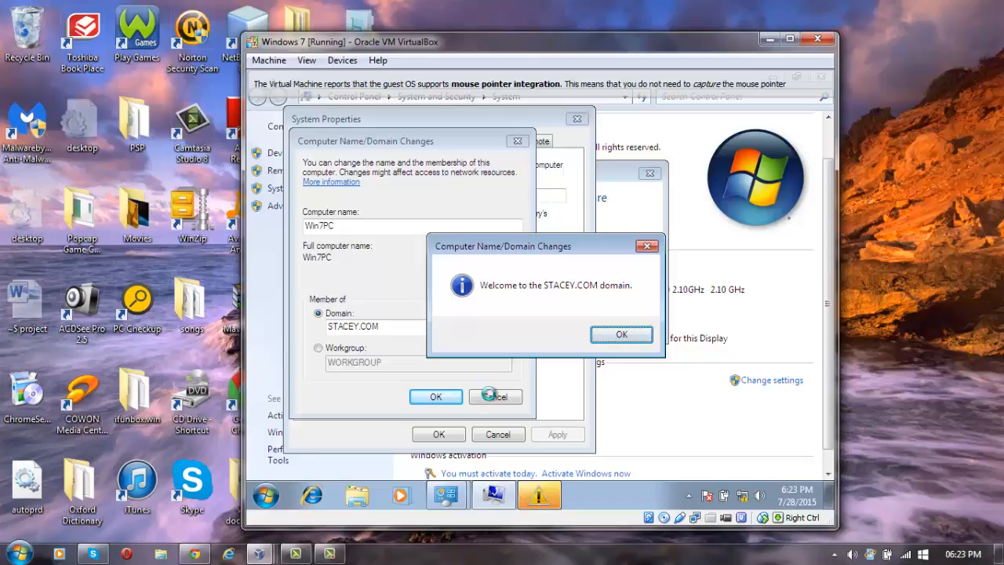
Acknowledge the welcome and restart notices, close System Properties, and restart Windows 7 now.
click(619, 336)
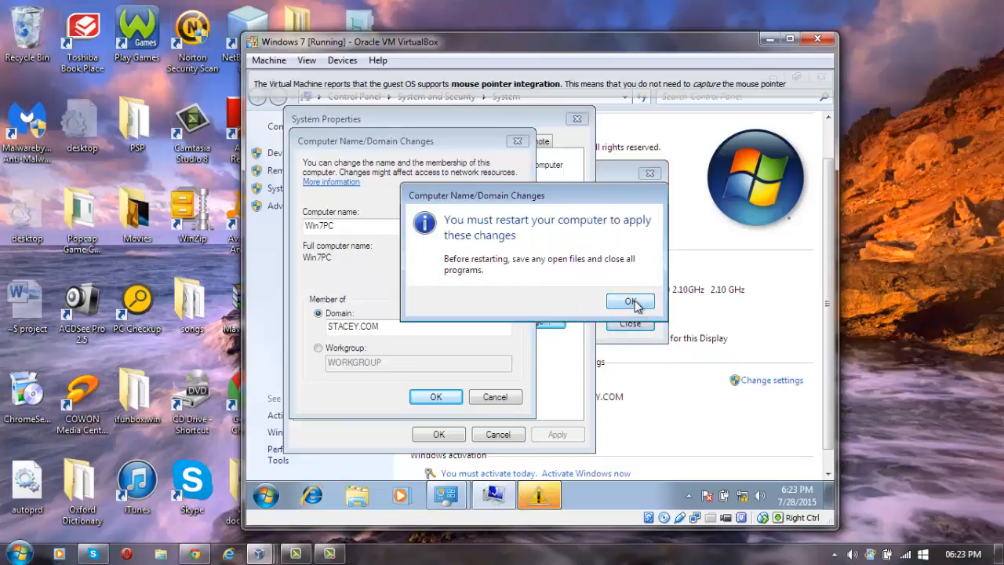
click(632, 302)
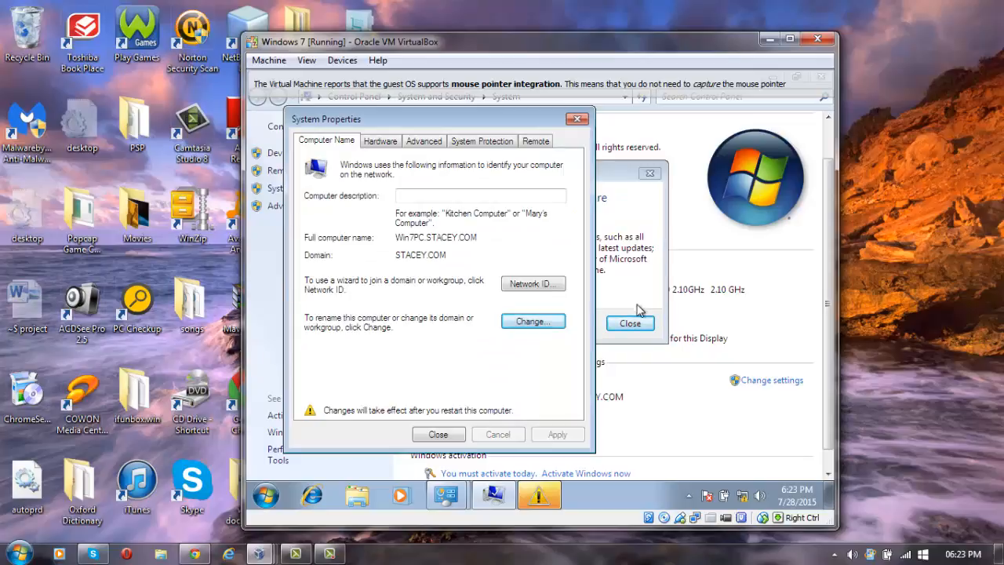
click(438, 435)
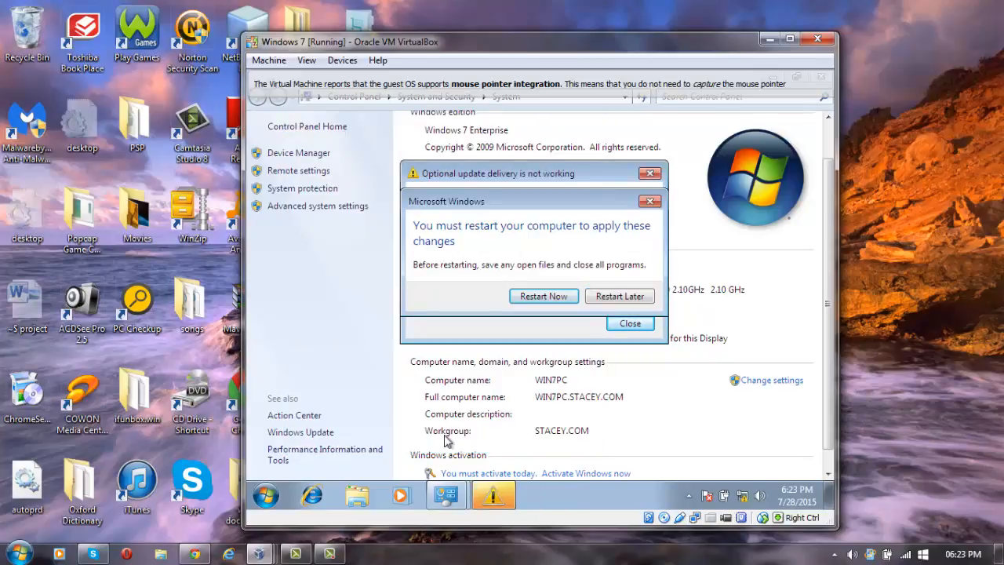
click(546, 300)
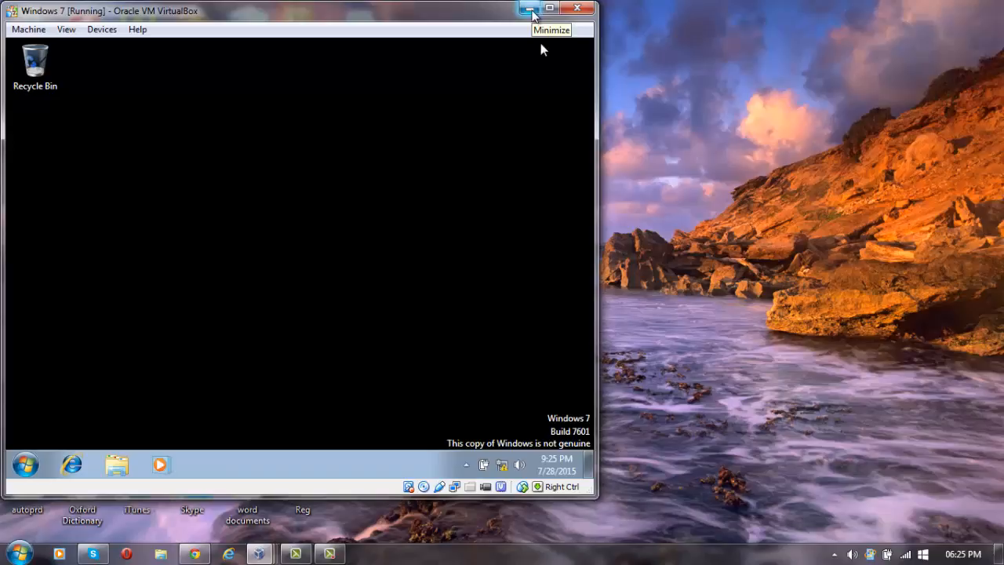
Switch from the Windows 7 VM to the Vista VM, dismiss its update and activation notices, and recentre it.
click(531, 9)
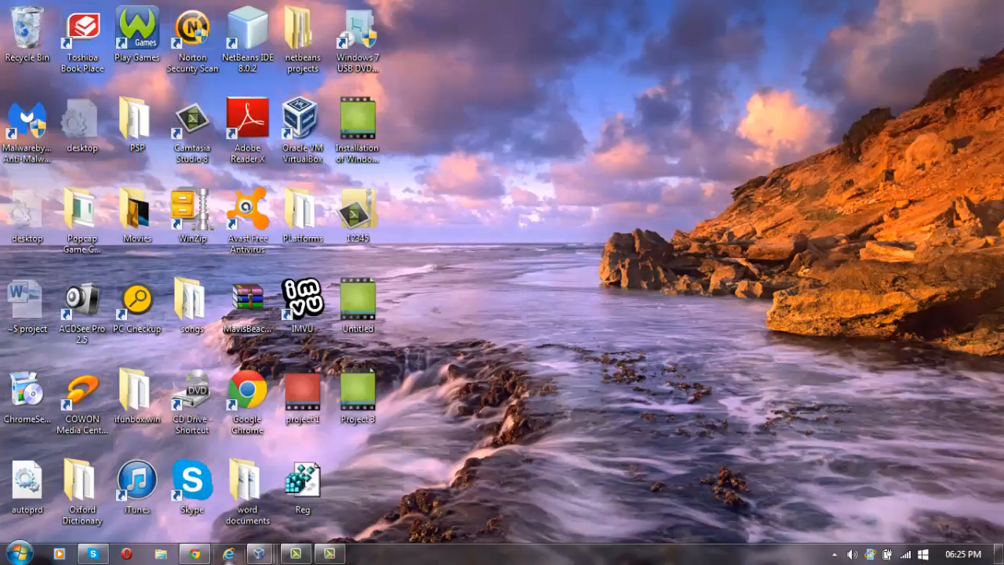
mouse_move(278, 557)
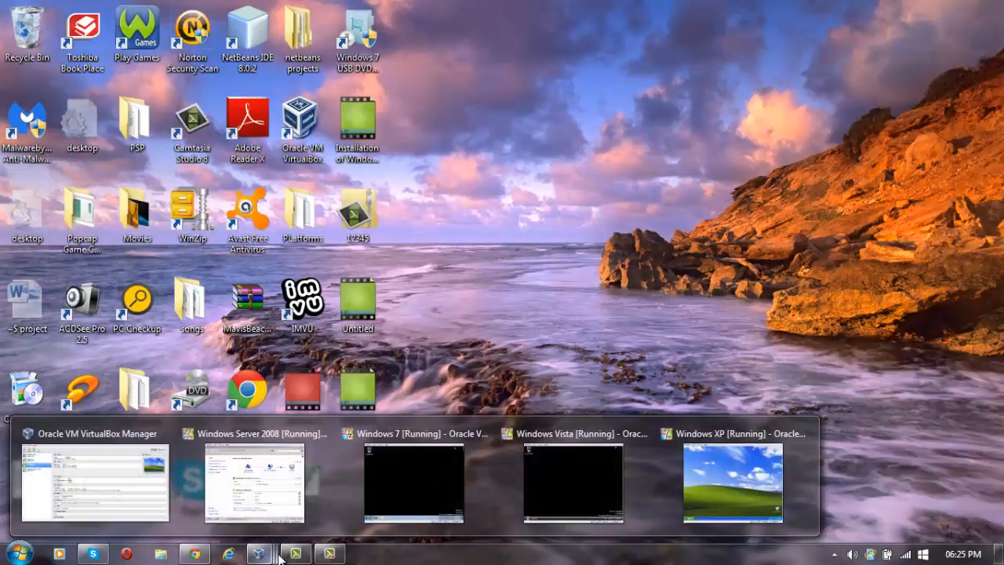
click(543, 482)
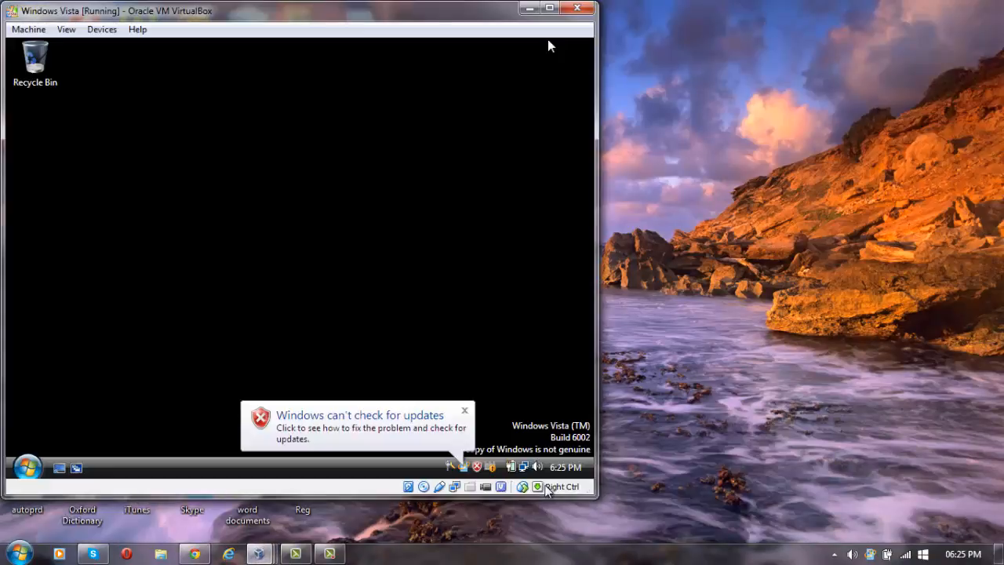
click(464, 409)
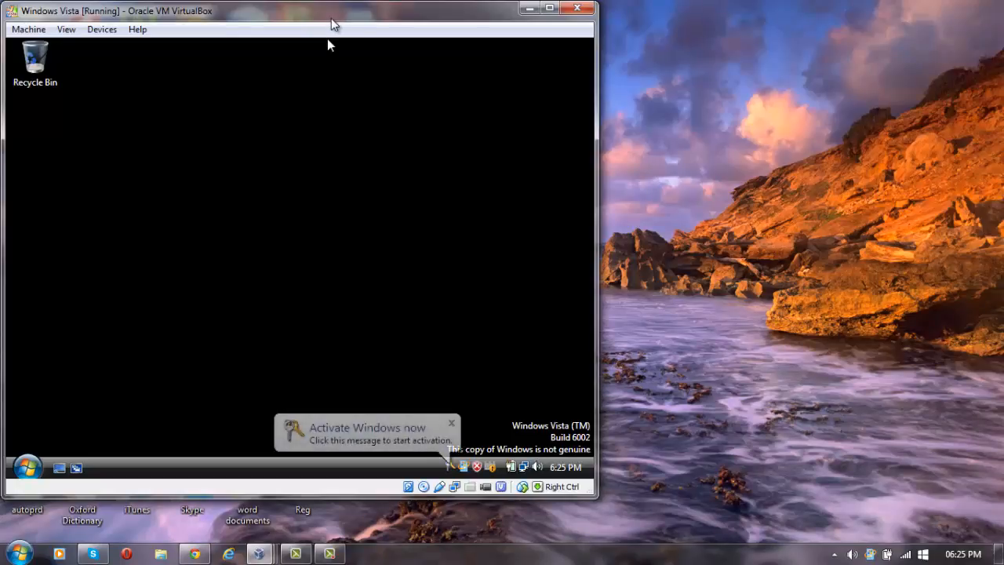
drag(334, 18, 527, 39)
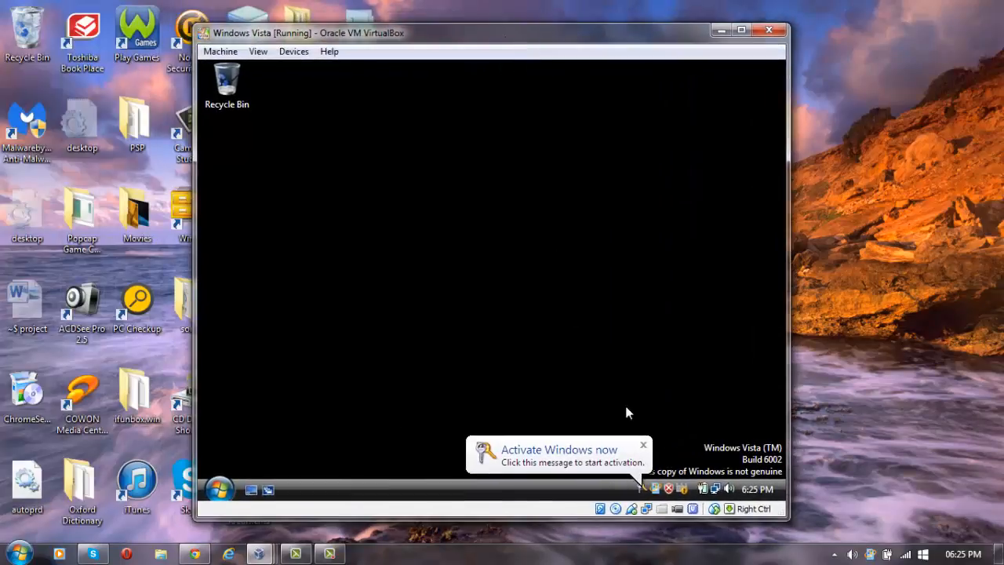
click(644, 444)
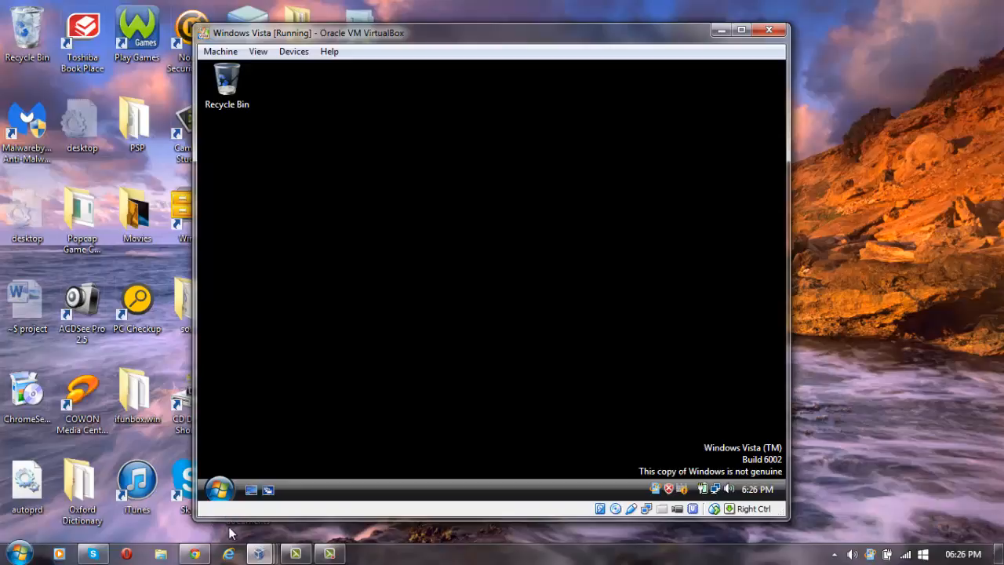
Open Properties for Computer from the Vista Start menu to view the System page.
click(219, 489)
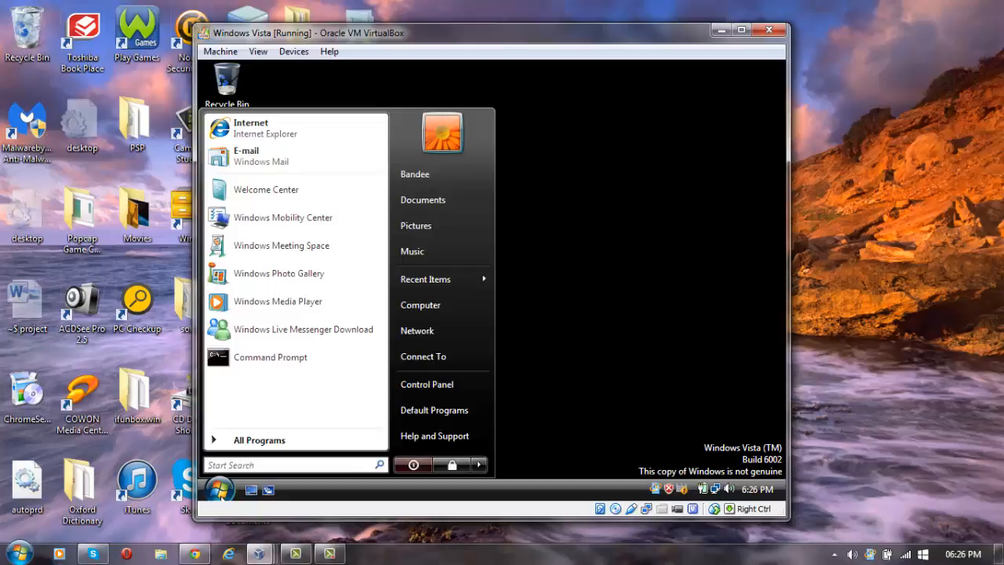
right_click(441, 312)
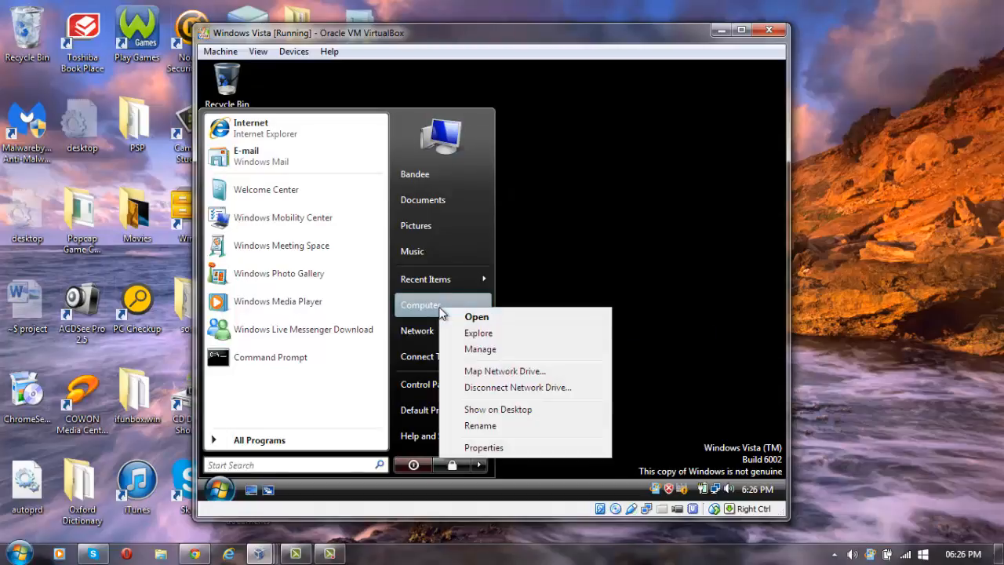
click(487, 449)
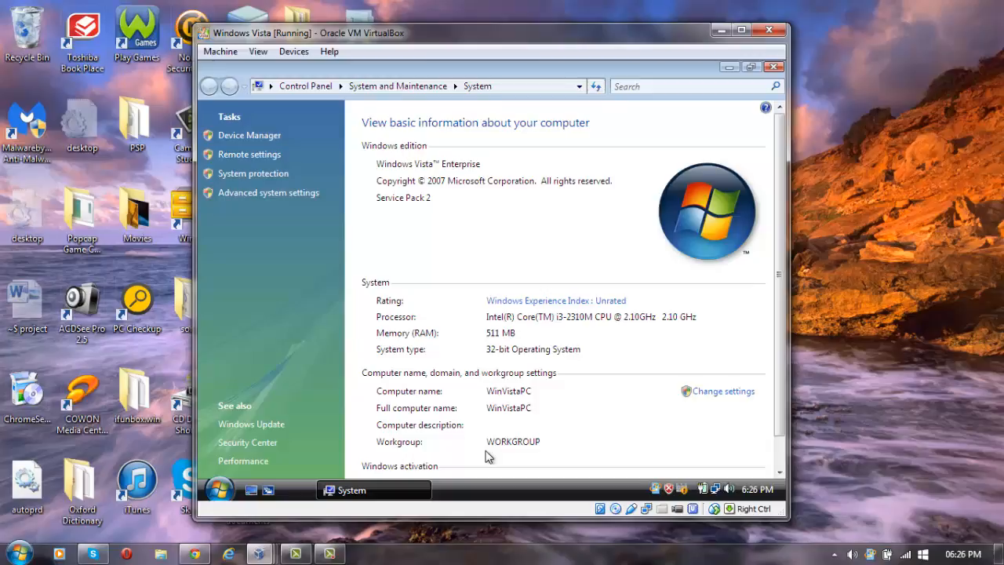
Open Advanced system settings, approve the UAC prompt, and show the Computer Name tab.
click(256, 193)
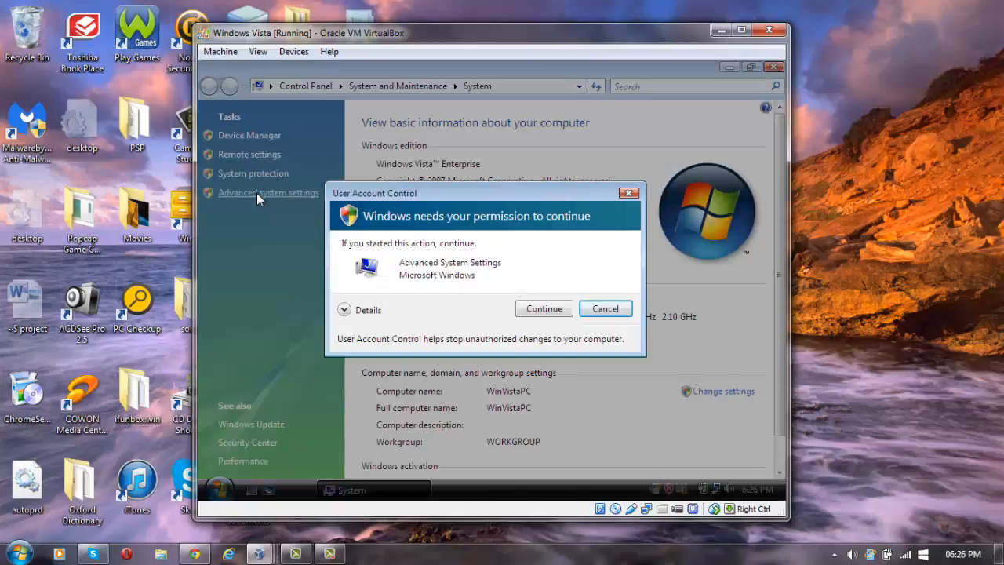
click(544, 309)
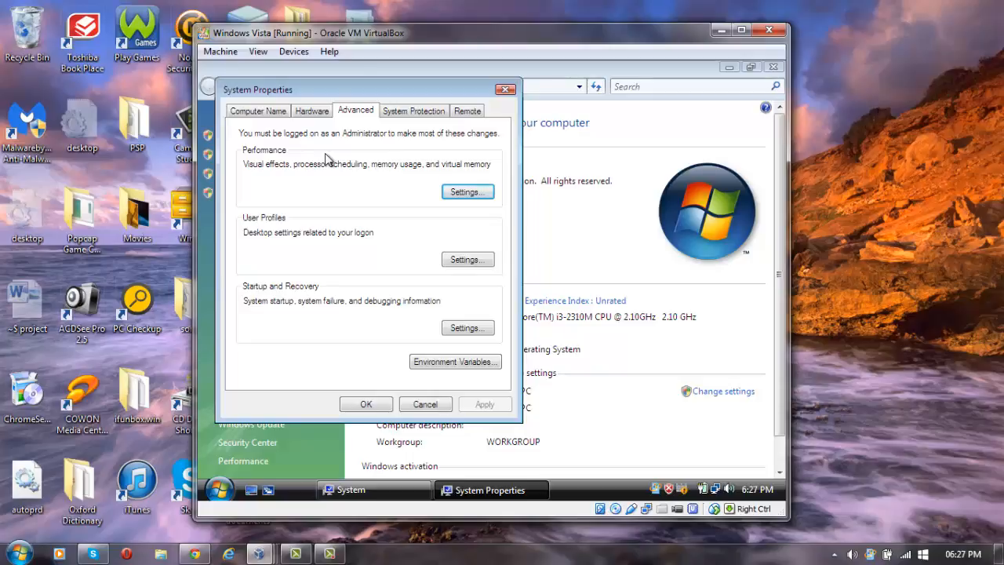
click(248, 112)
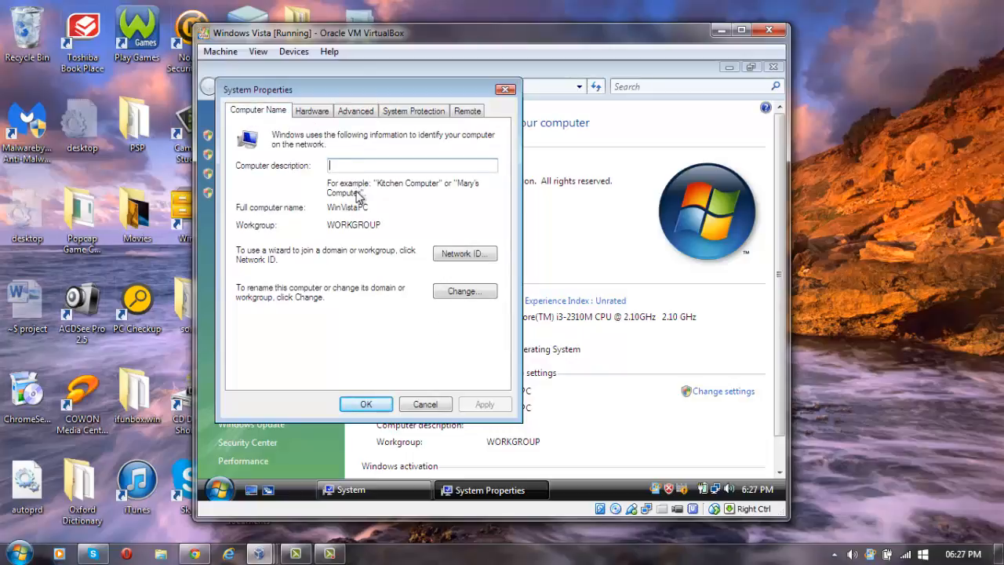
Enter STACEY.COM as the domain in the Change dialog, then cancel and close System Properties.
click(458, 291)
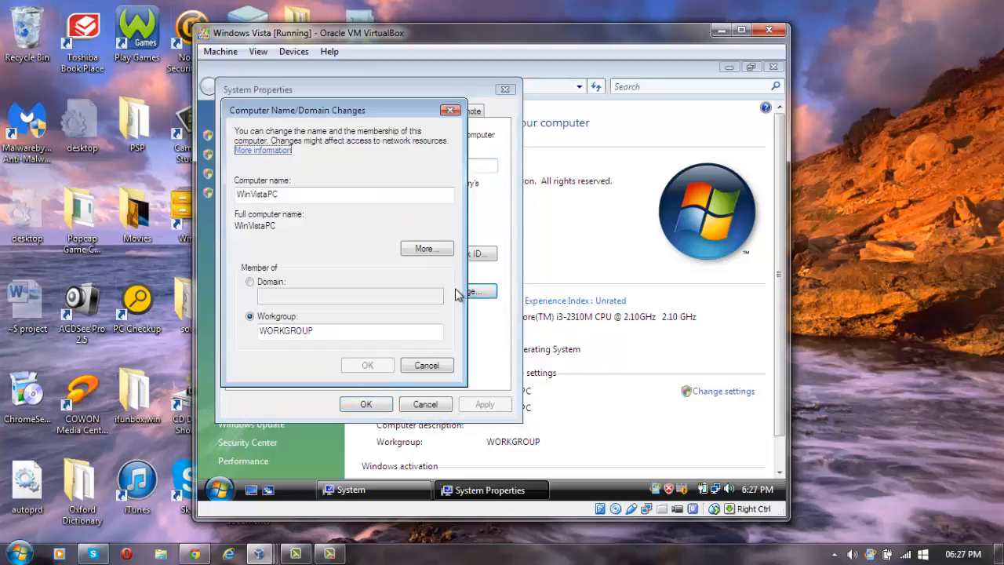
click(250, 282)
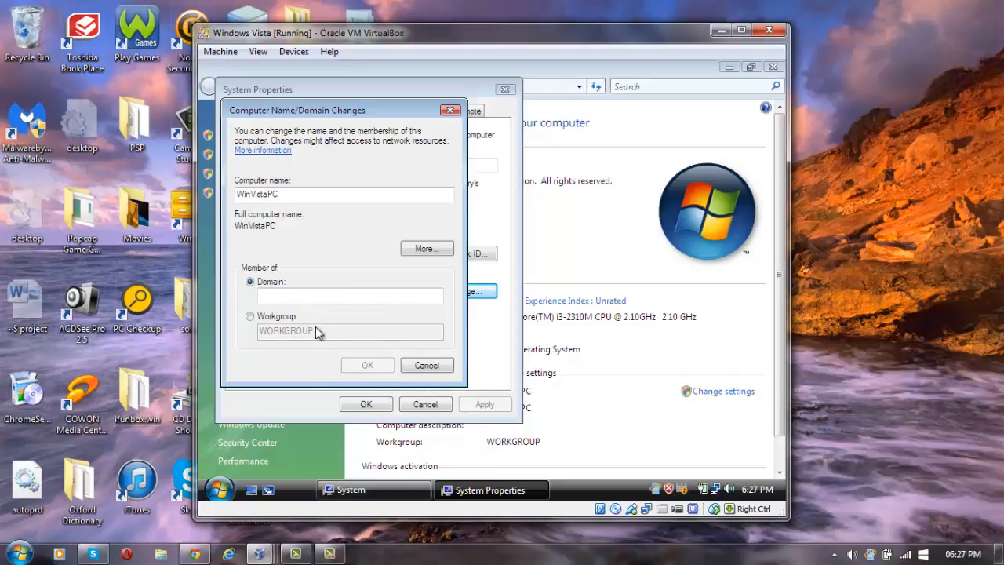
click(312, 298)
text(ST)
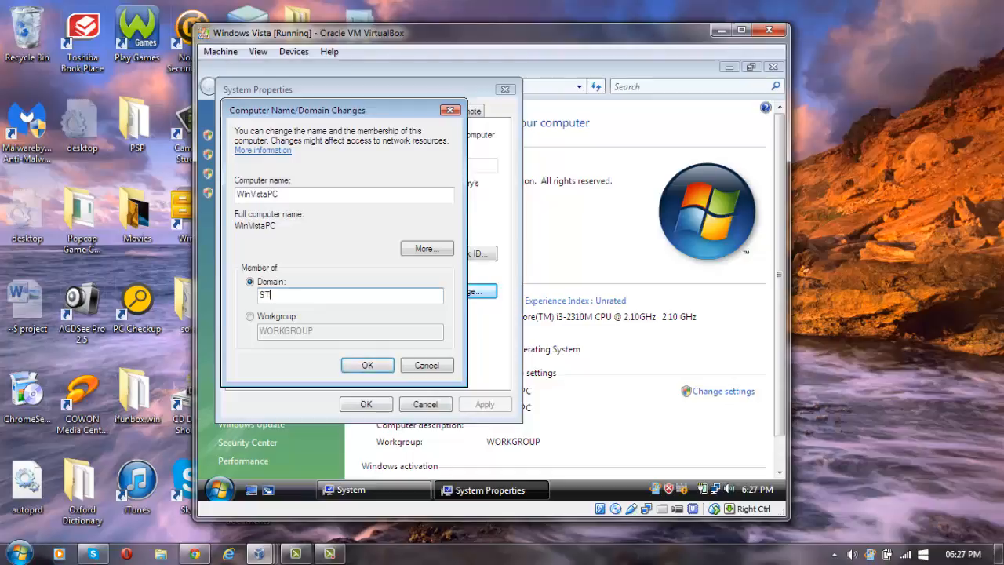
text(ACEY.COM)
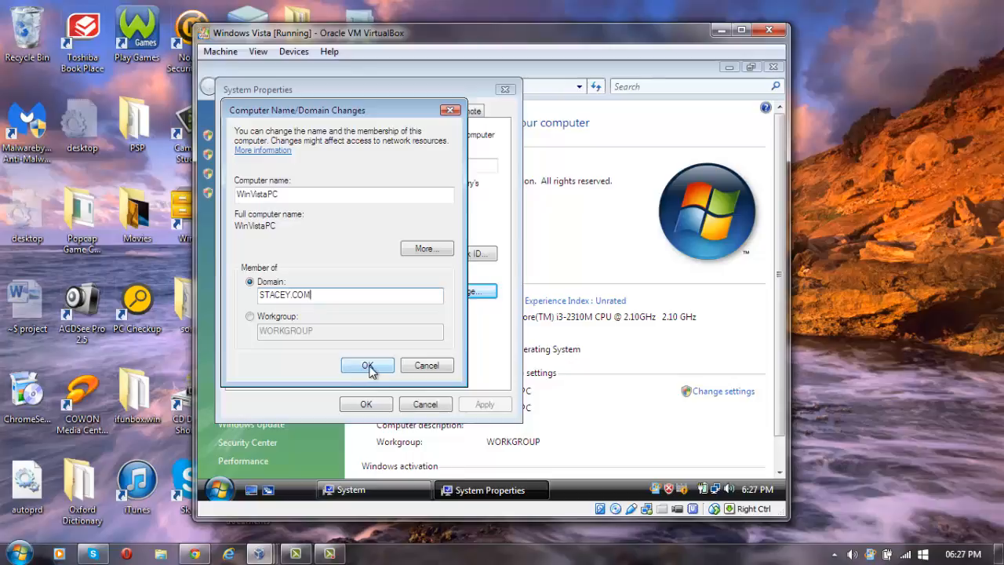
click(423, 366)
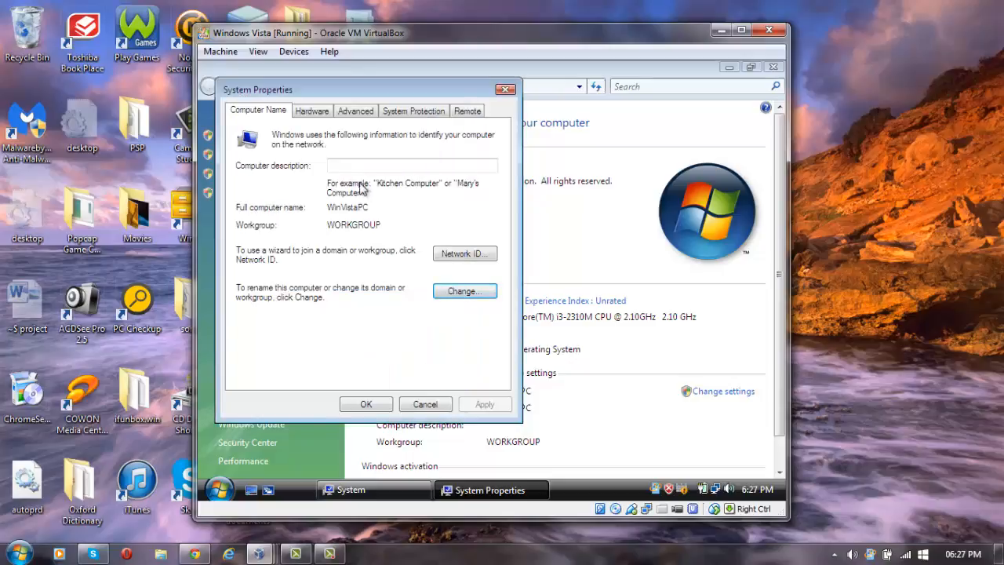
click(506, 89)
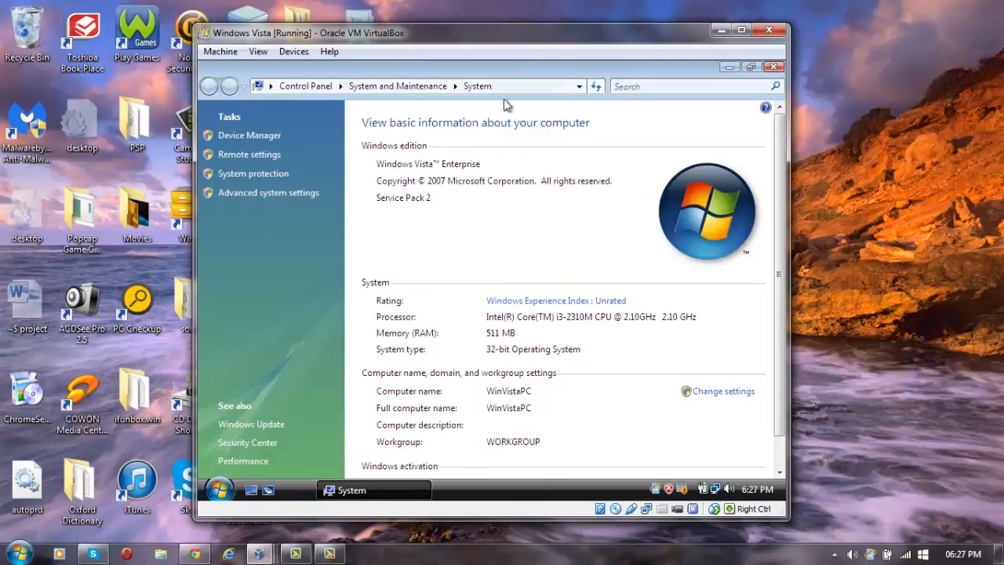
Close the System control-panel window to reveal the Vista desktop.
click(774, 67)
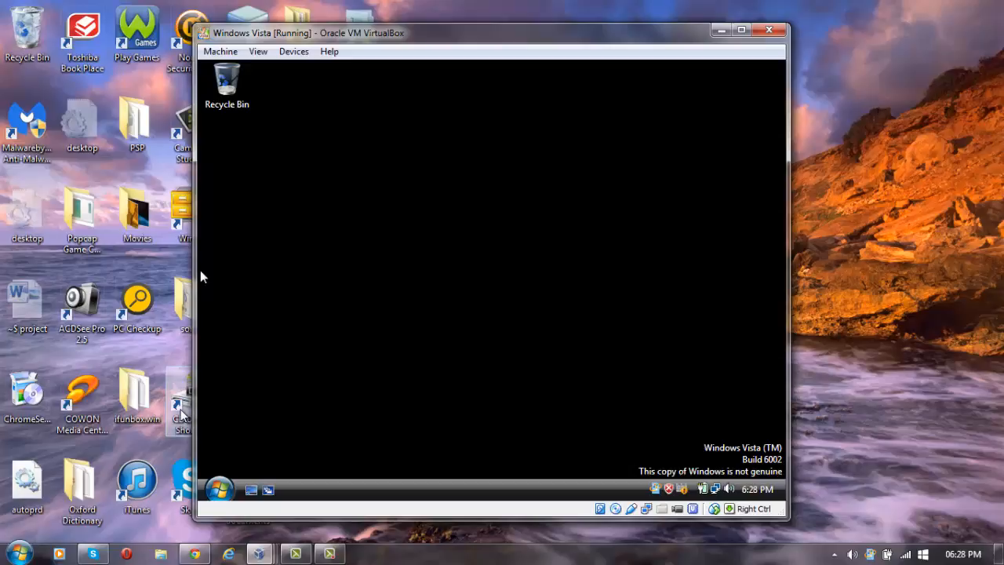
From the tray network icon, open Network and Sharing Center, then Manage network connections.
right_click(715, 490)
click(560, 477)
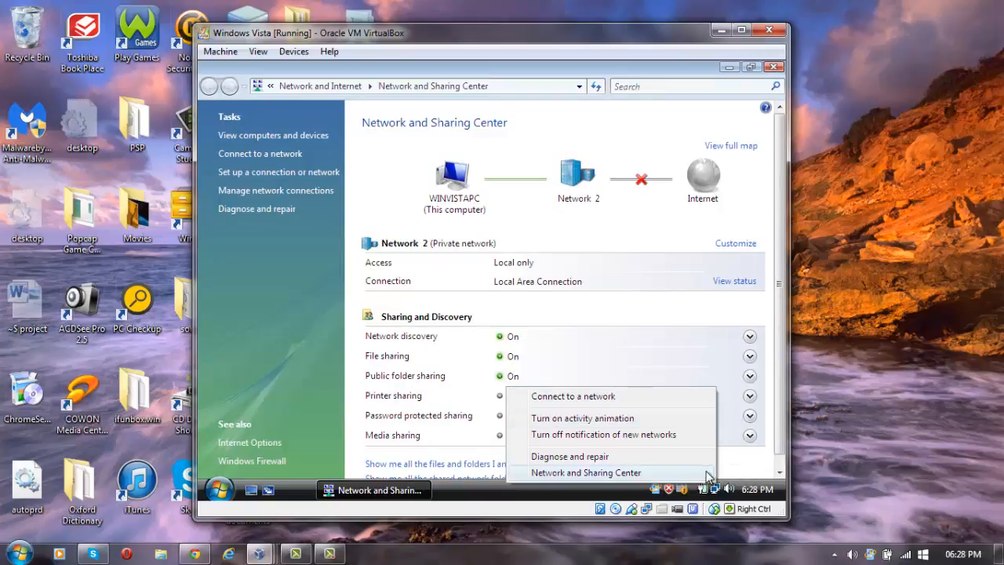
click(742, 475)
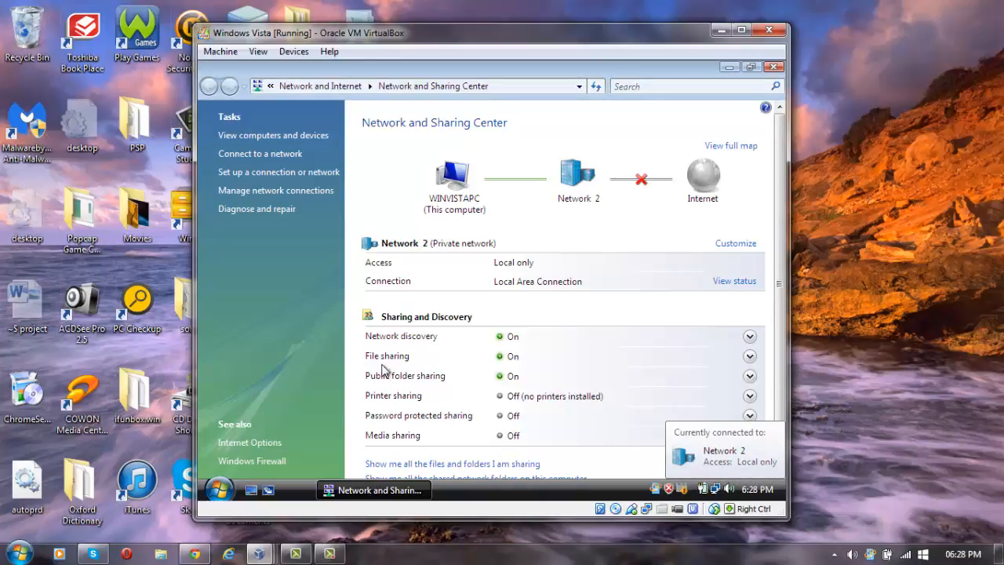
click(278, 192)
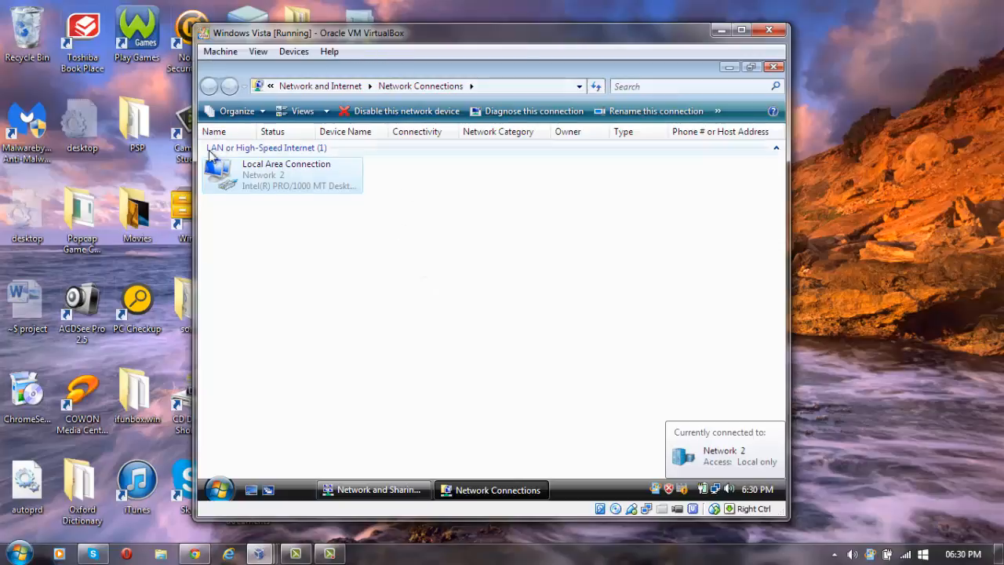
In Local Area Connection's TCP/IPv4 properties, enter 192.168.0.1 as Preferred DNS and close the dialogs.
right_click(286, 179)
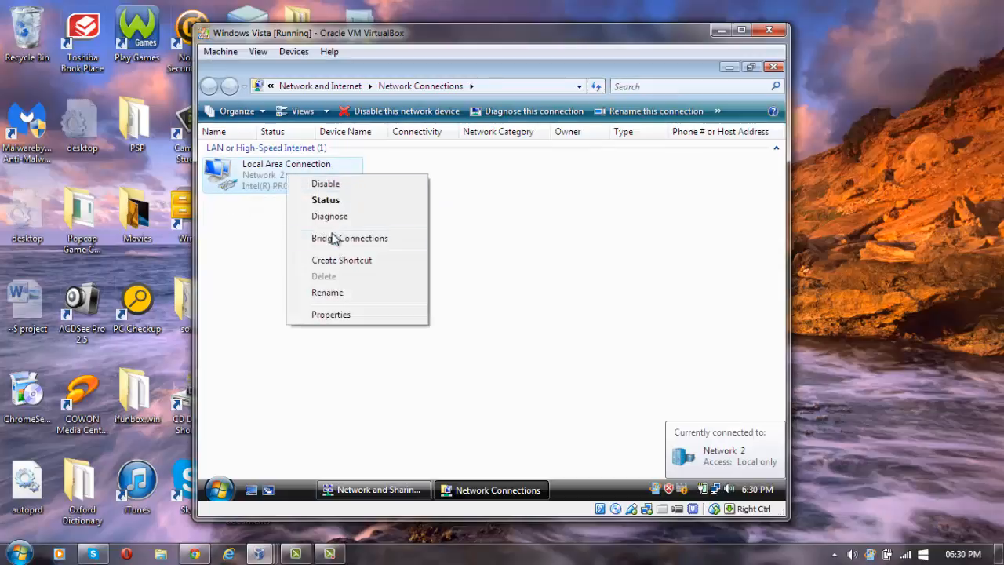
click(334, 320)
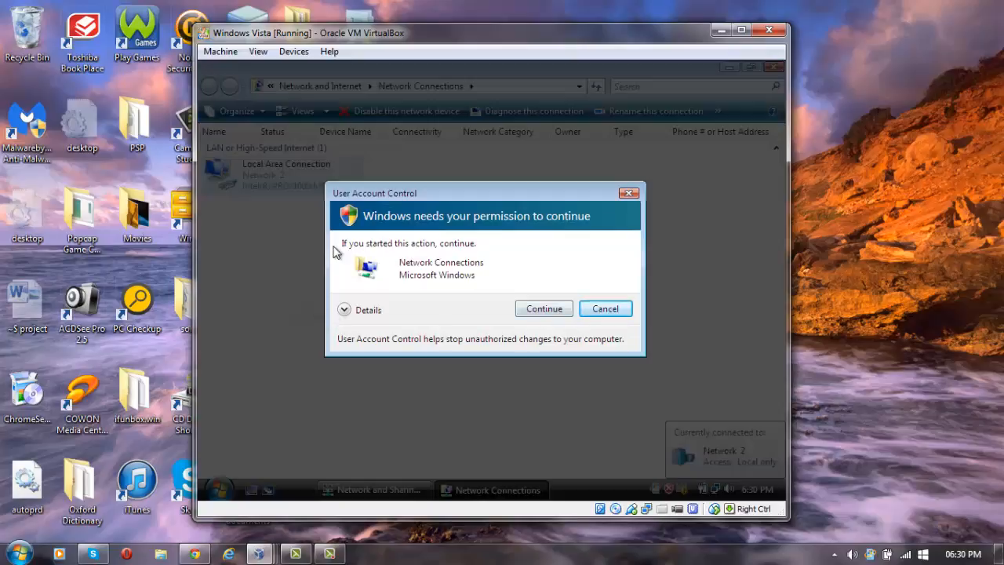
click(538, 309)
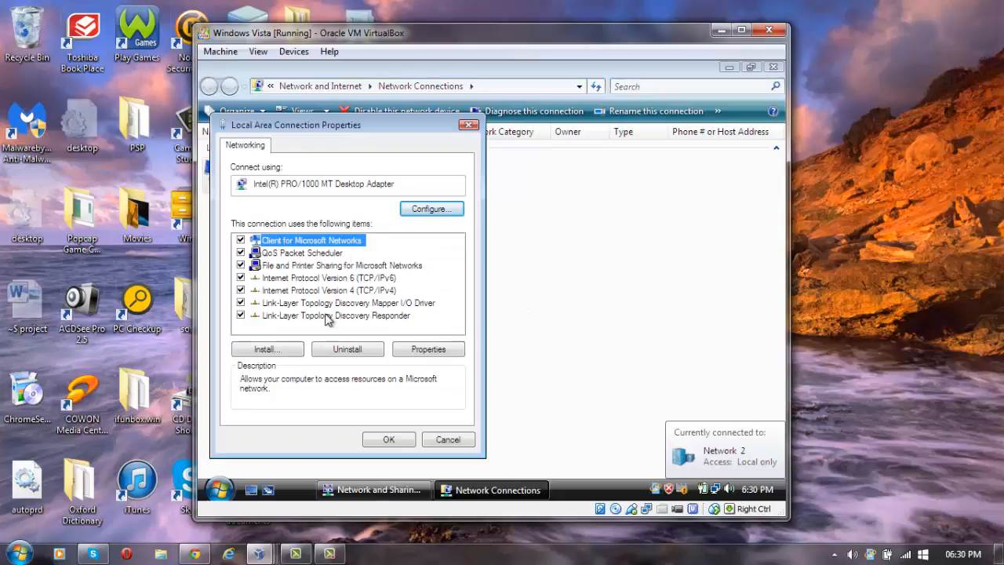
click(329, 295)
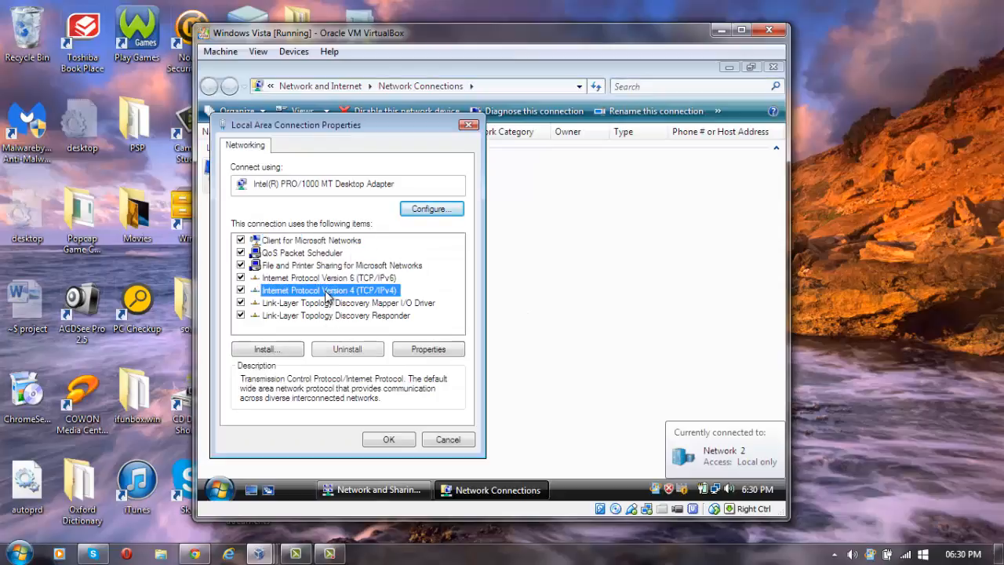
click(436, 351)
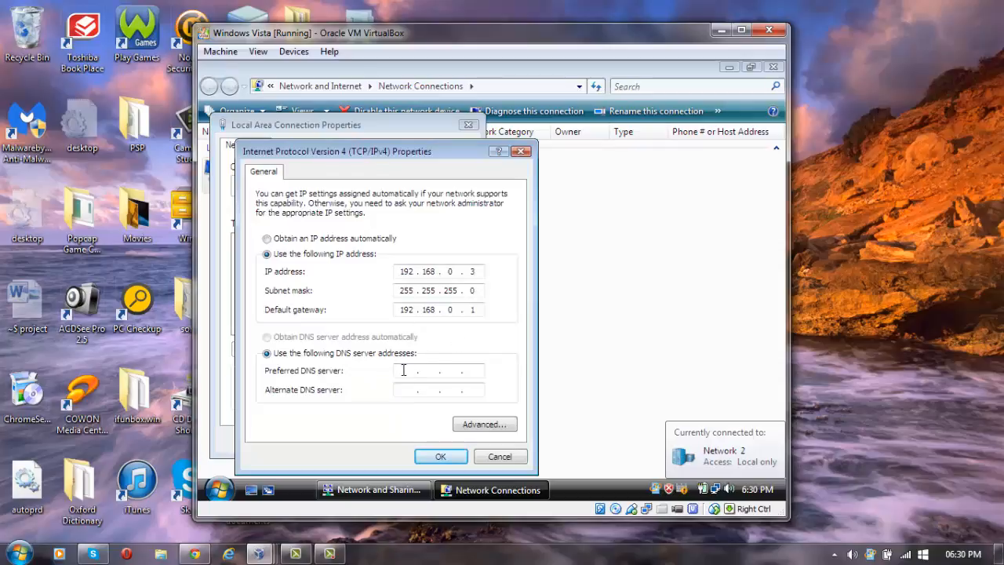
click(403, 370)
text(192 . 168 . 0 .)
click(466, 371)
text(1)
click(441, 458)
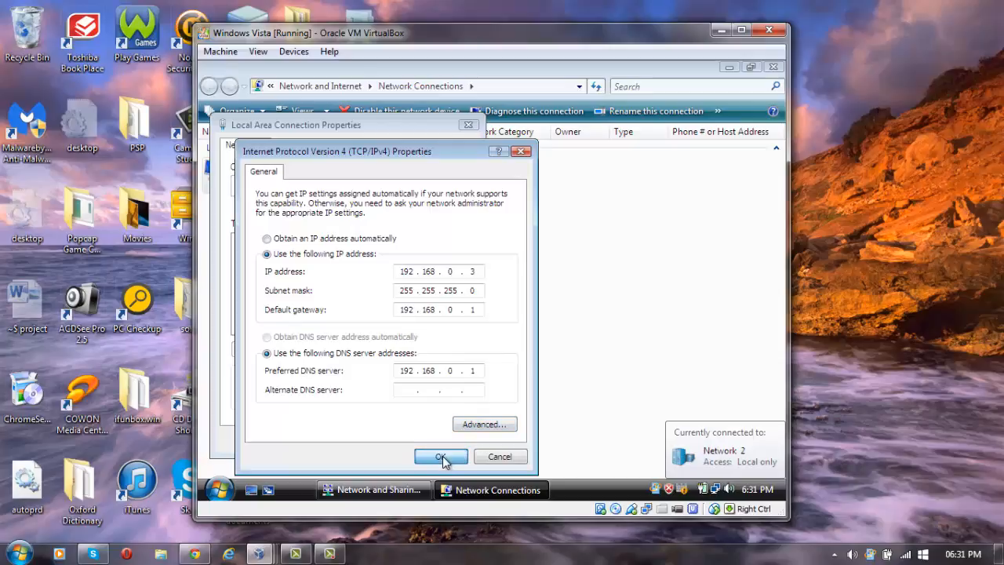
click(390, 439)
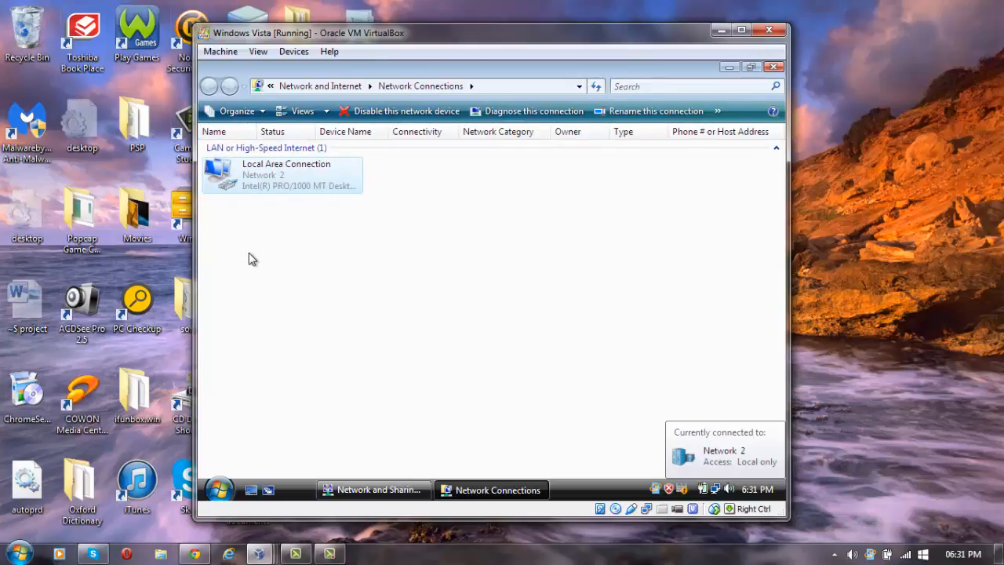
Go through Computer Properties and Advanced system settings to the Computer Name tab.
click(219, 489)
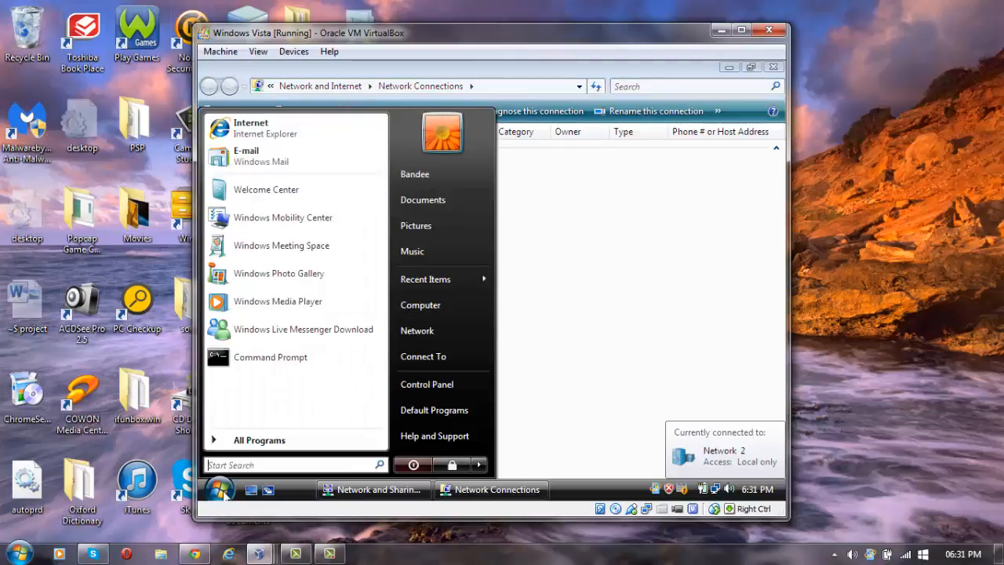
right_click(445, 306)
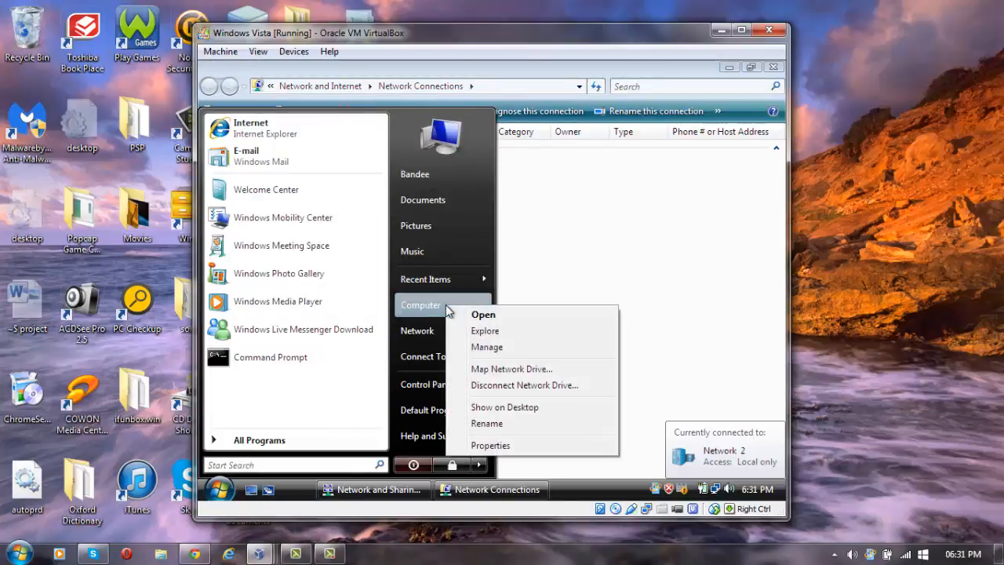
click(474, 447)
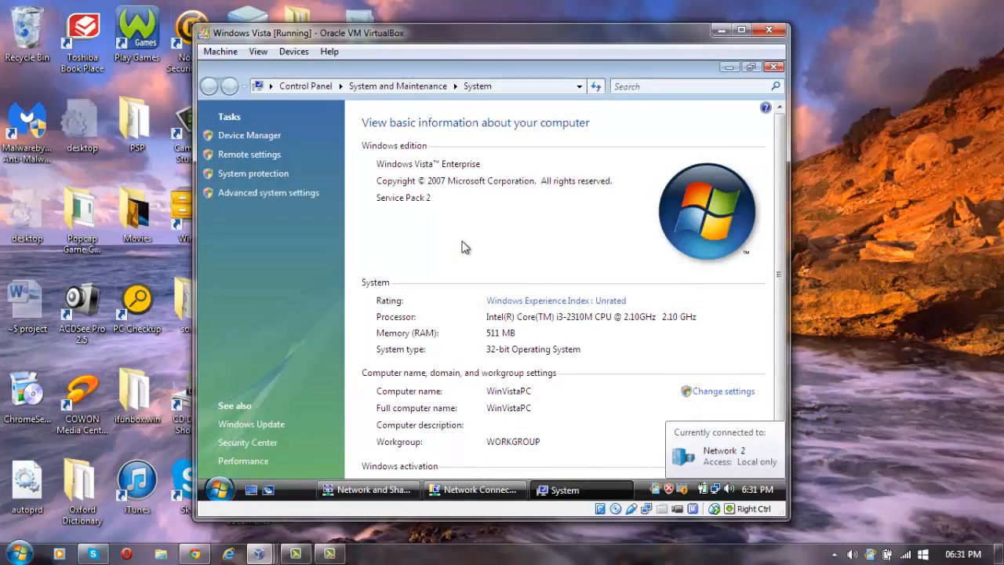
click(245, 193)
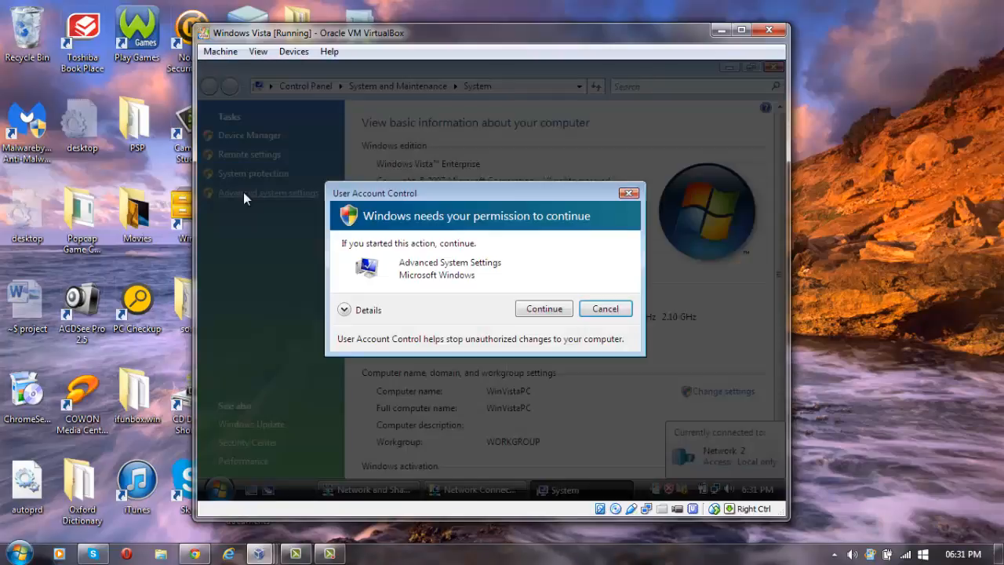
click(541, 310)
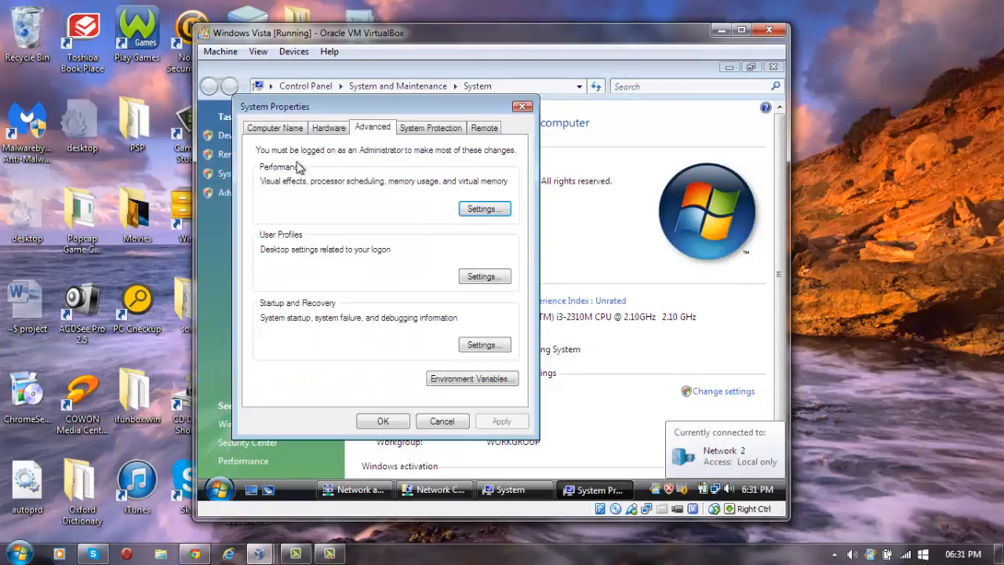
click(276, 133)
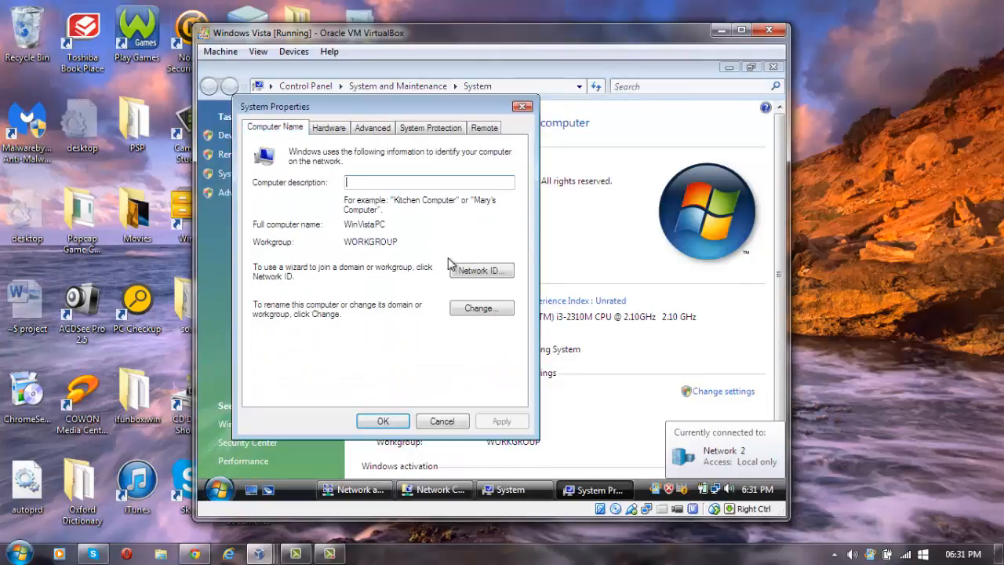
In the Change dialog, switch membership to Domain and start entering STACEY.COM.
click(478, 310)
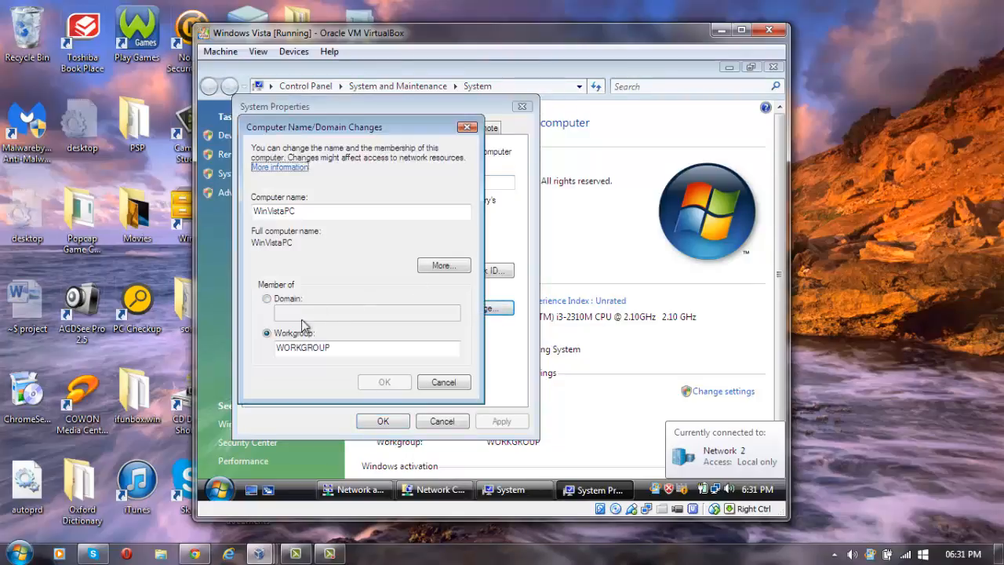
click(273, 301)
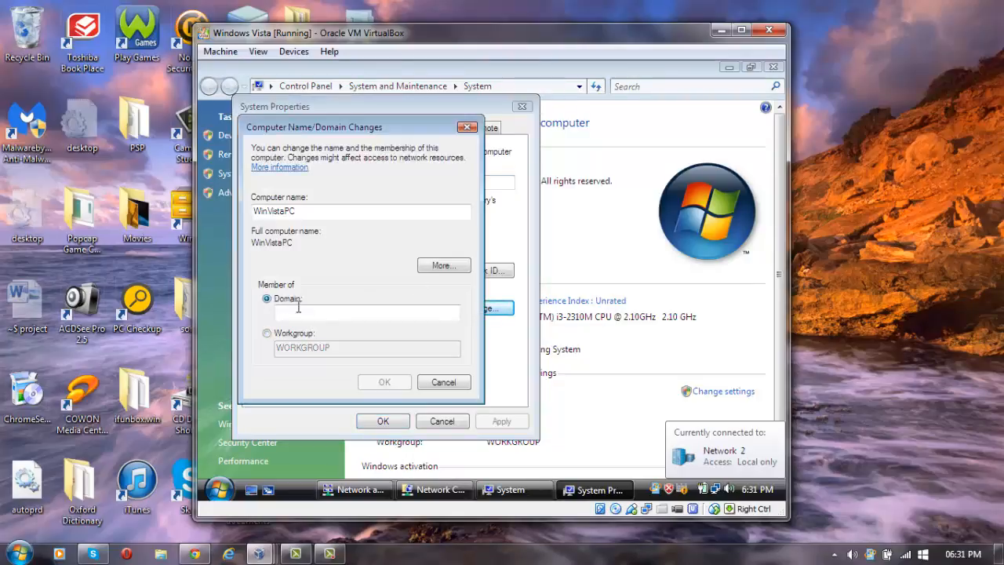
click(332, 312)
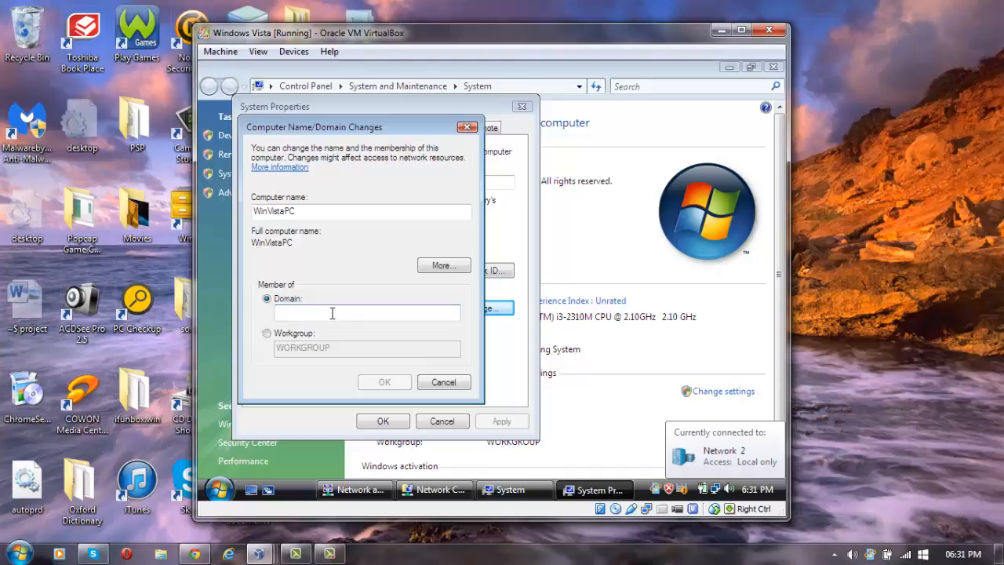
text(STACEY.COM)
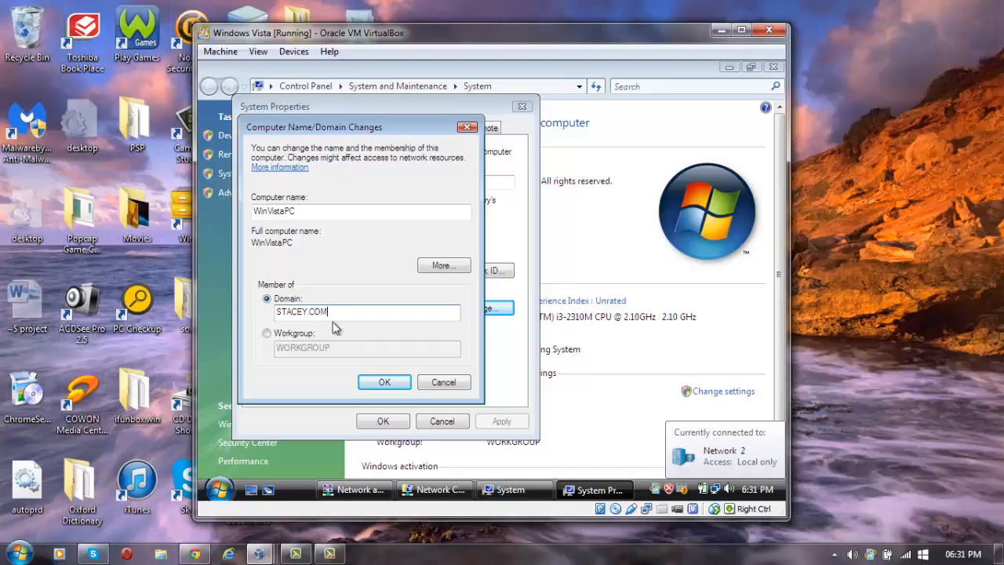
Submit the STACEY.COM join request with the domain administrator user name and password.
click(388, 381)
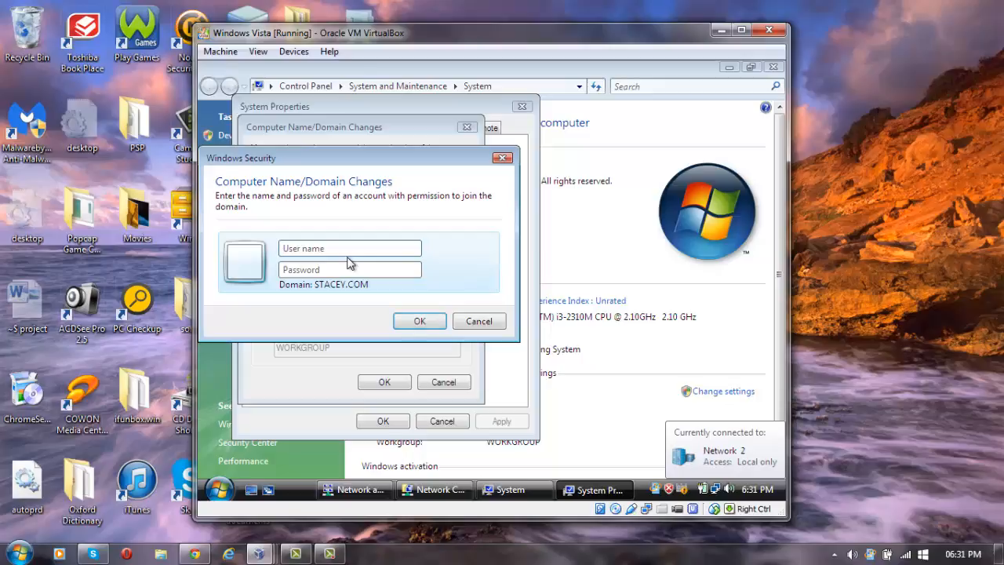
text(Administrator)
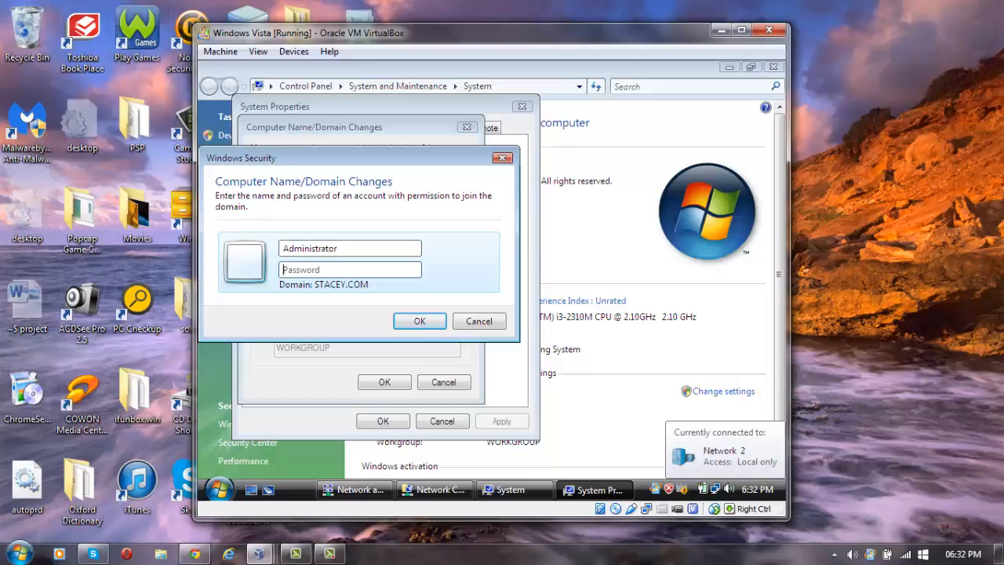
text(password12)
key(Return)
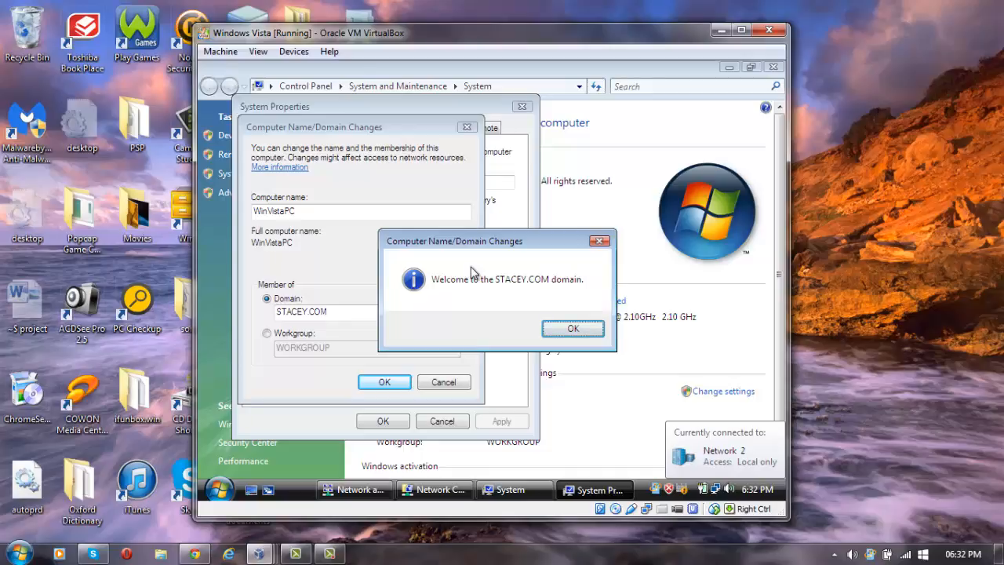
Acknowledge the domain welcome and restart notices, then close Vista's System Properties.
click(587, 329)
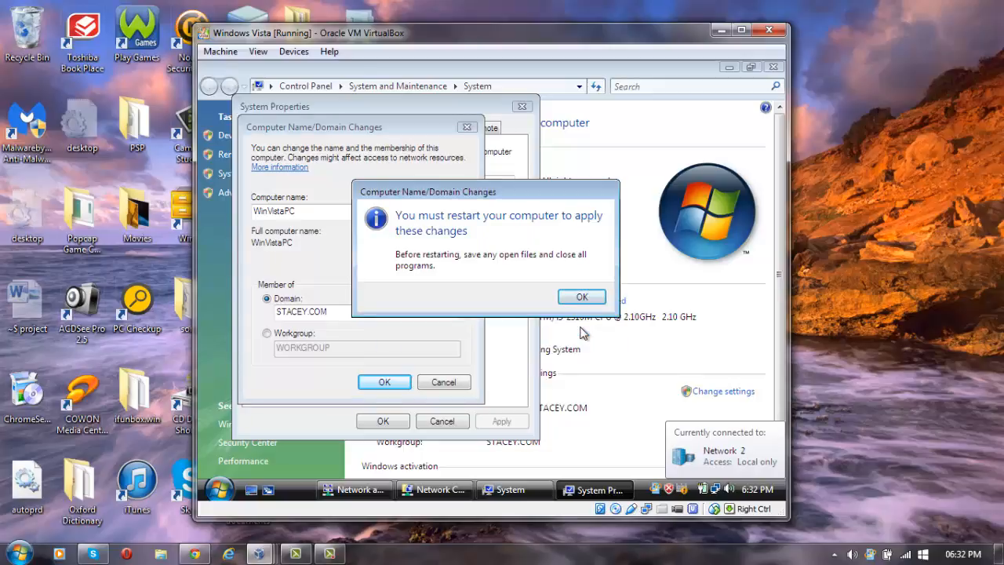
click(590, 296)
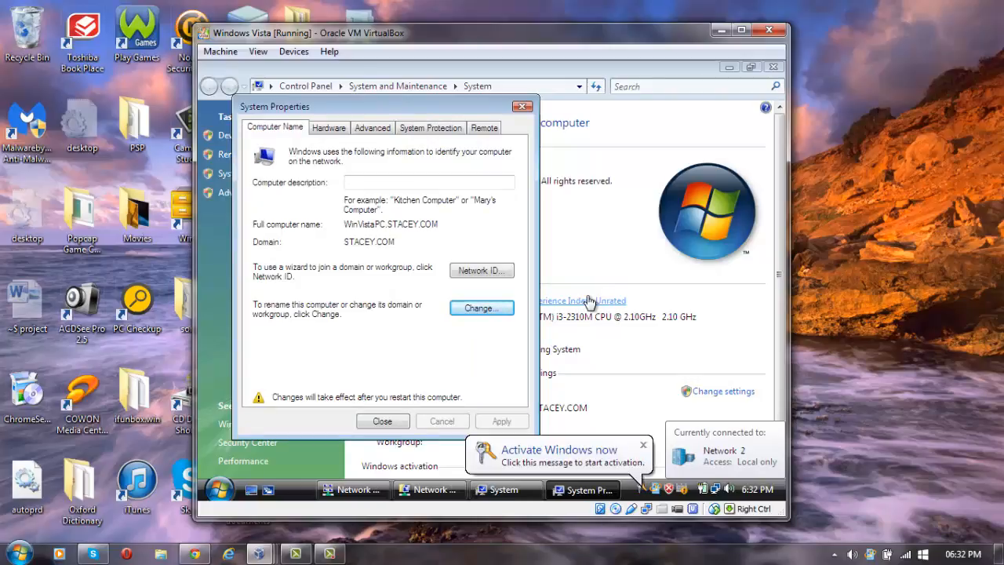
click(372, 421)
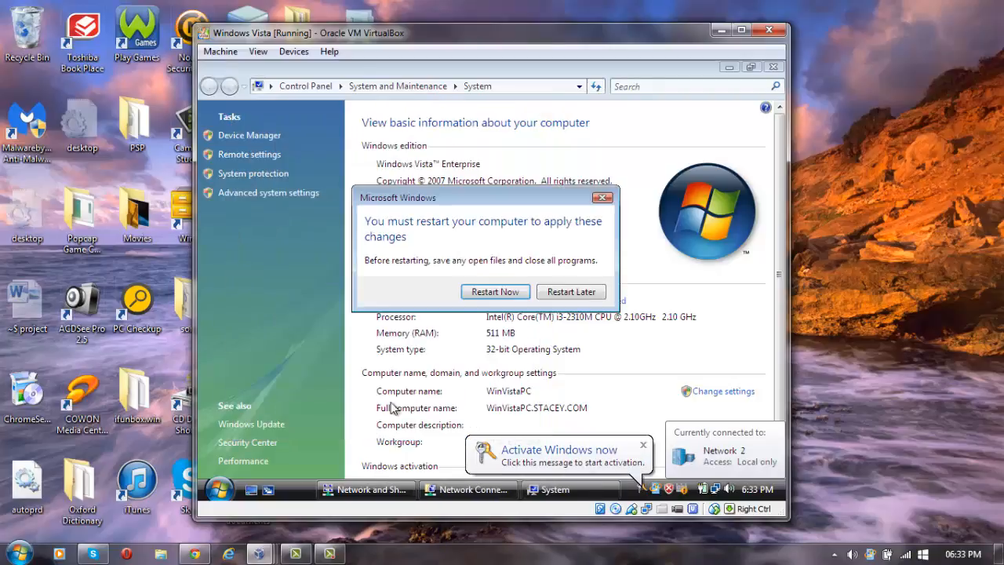
Restart the Vista machine now and minimize its VirtualBox window.
click(514, 292)
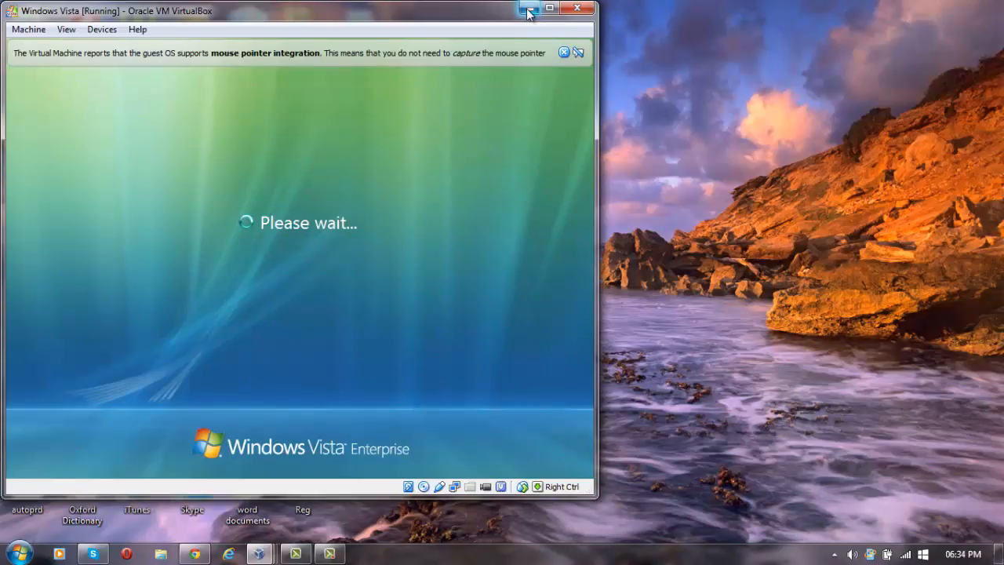
click(528, 9)
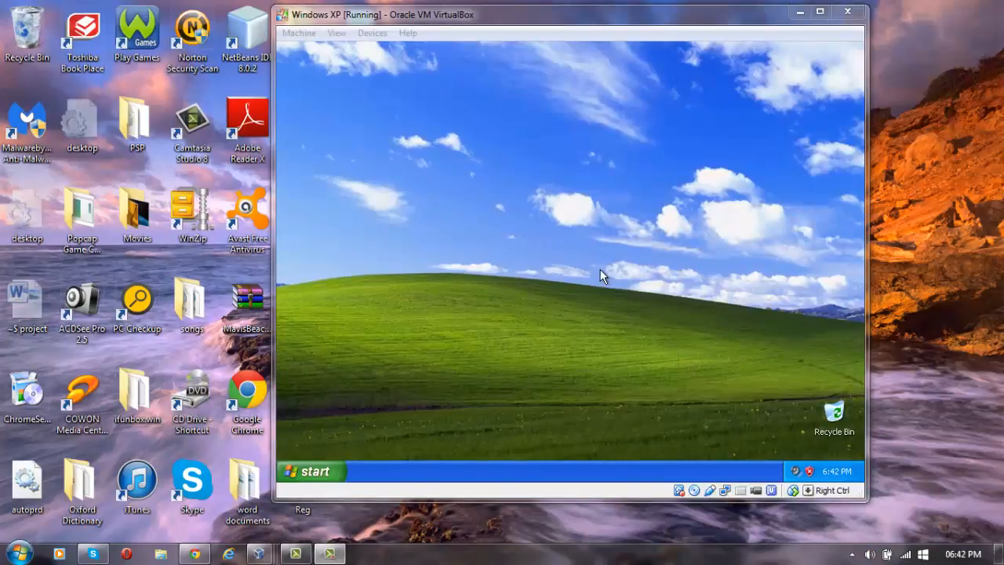
In XP's My Computer properties, switch membership from WORKGROUP to Domain and enter STACEY.COM.
click(328, 474)
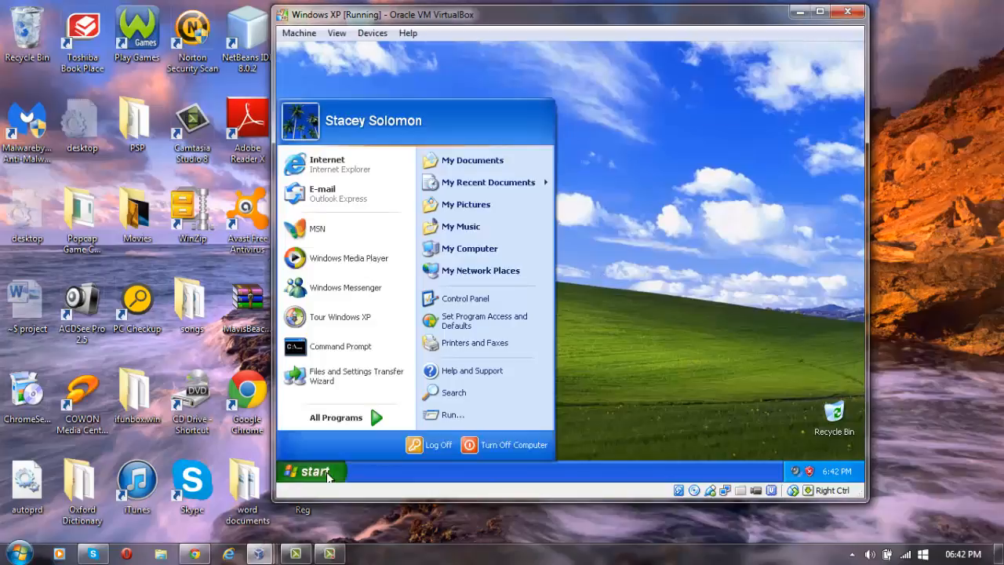
right_click(486, 250)
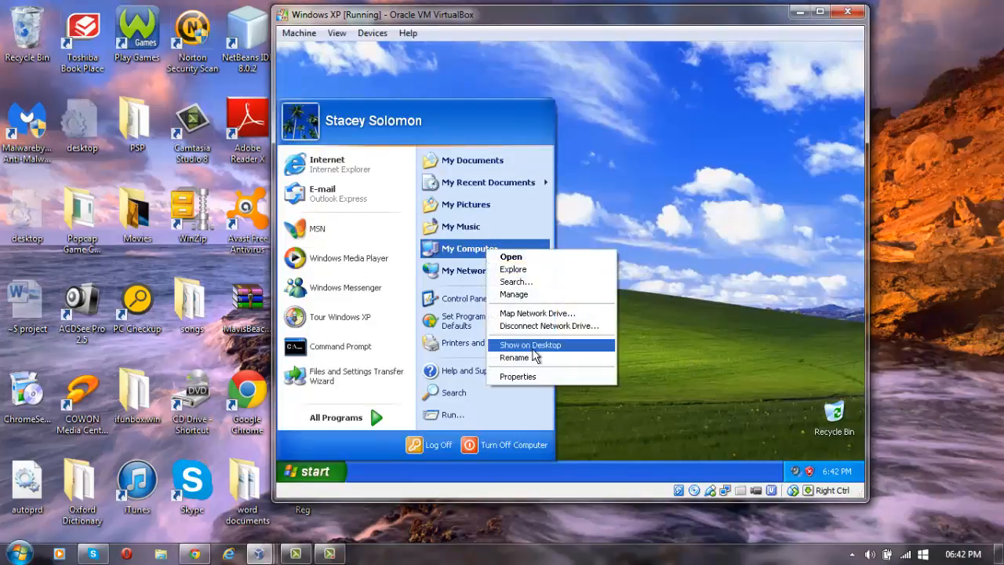
click(533, 377)
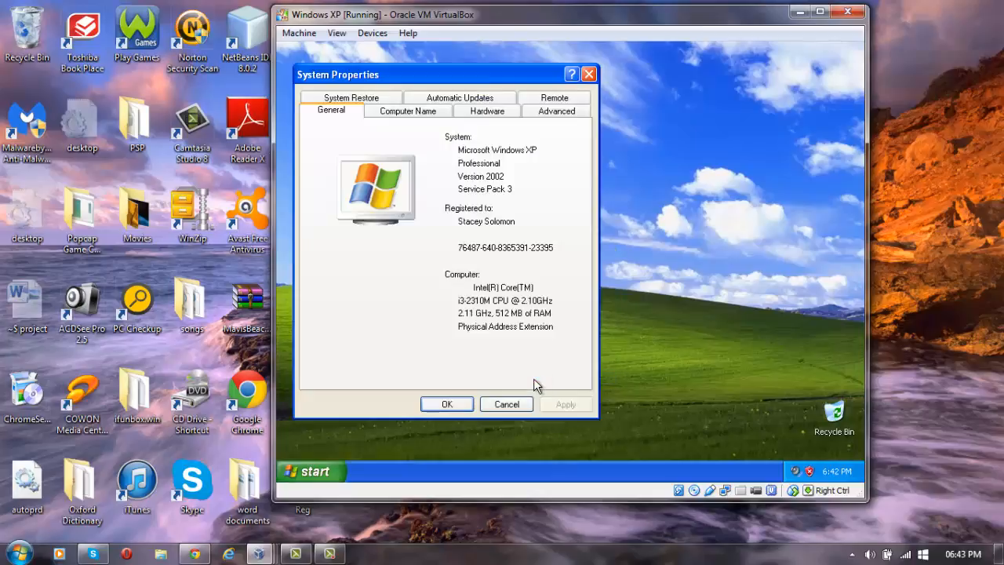
click(403, 114)
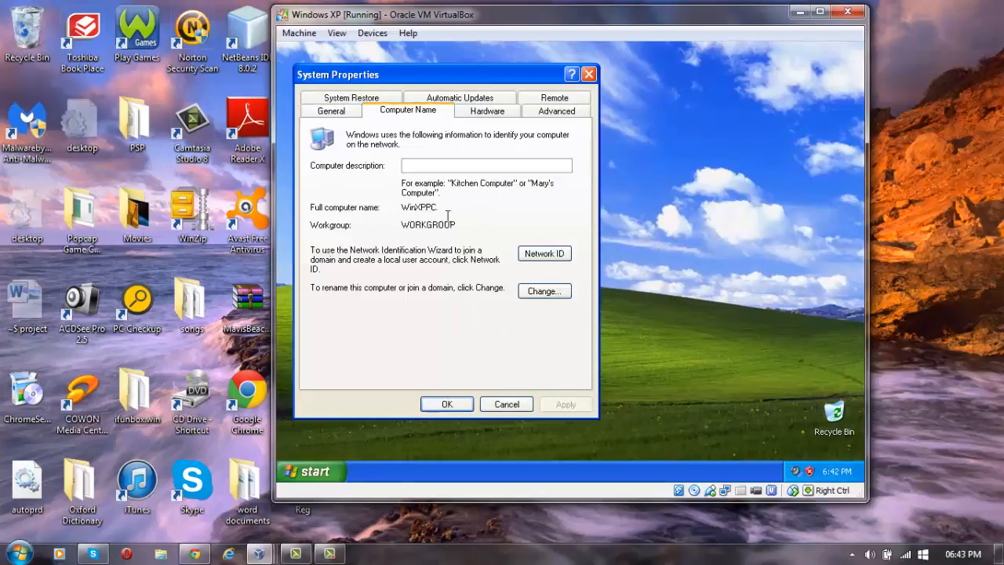
click(547, 291)
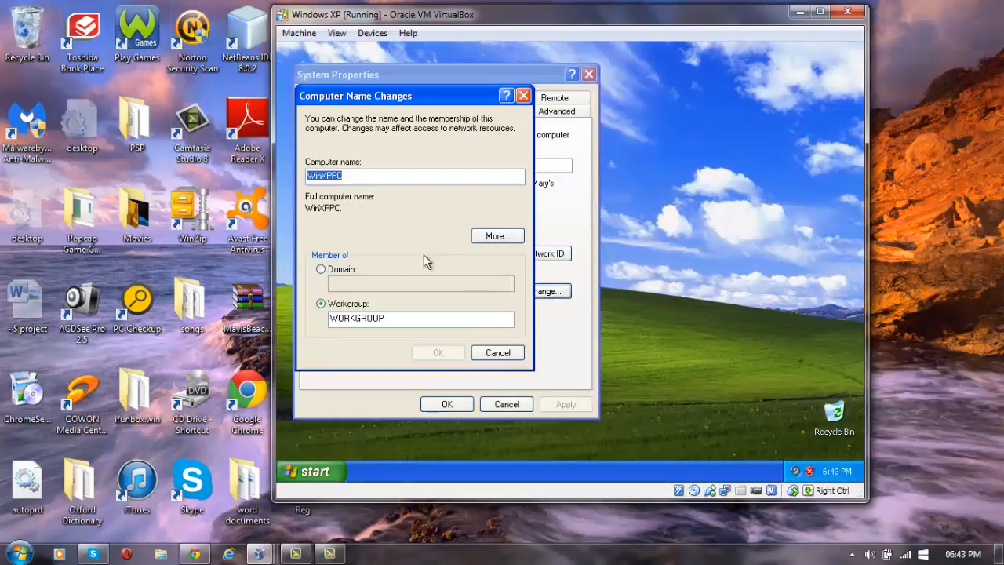
click(321, 269)
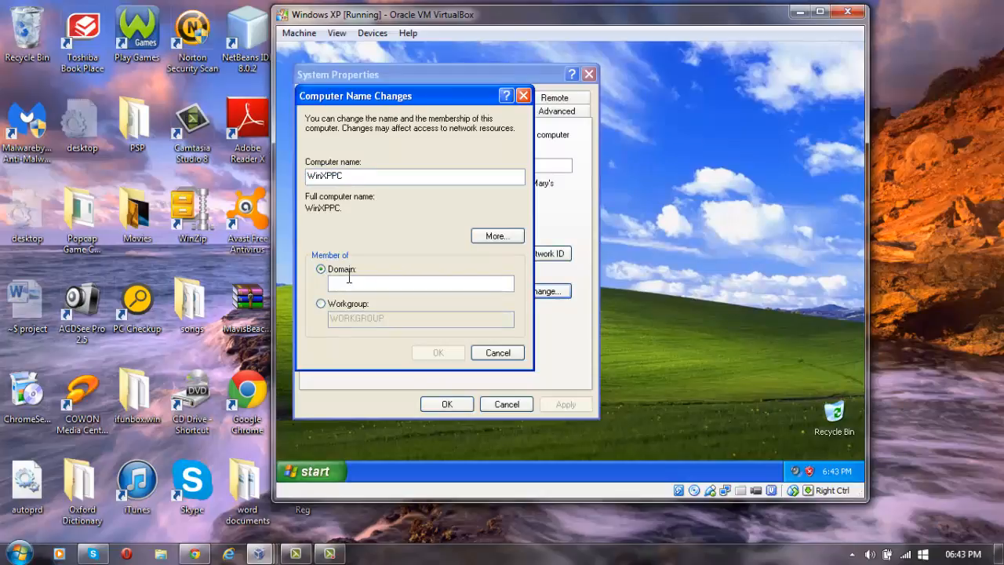
text(S)
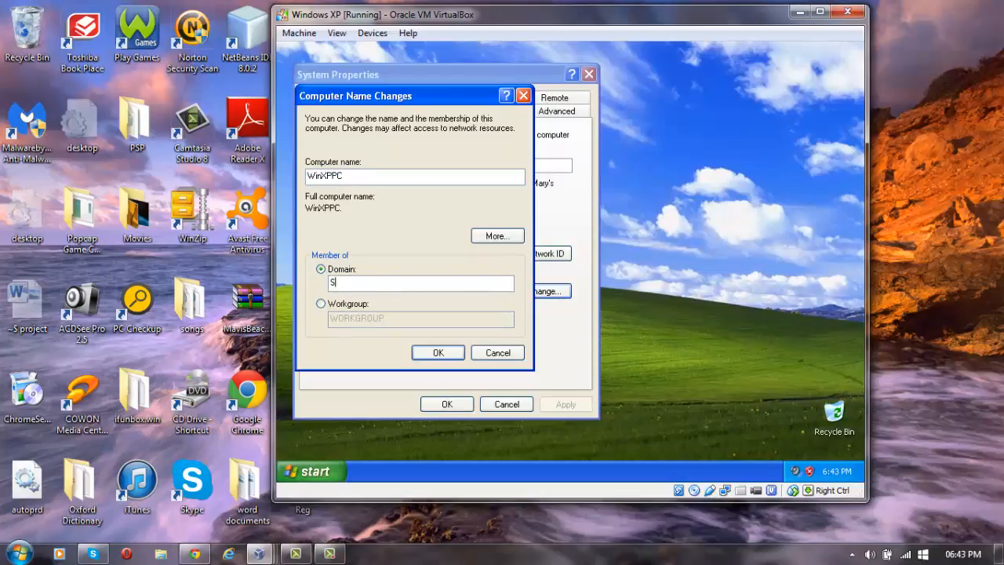
text(TACEY.COM)
Join STACEY.COM with the domain administrator credentials and acknowledge the welcome and restart notices.
click(444, 355)
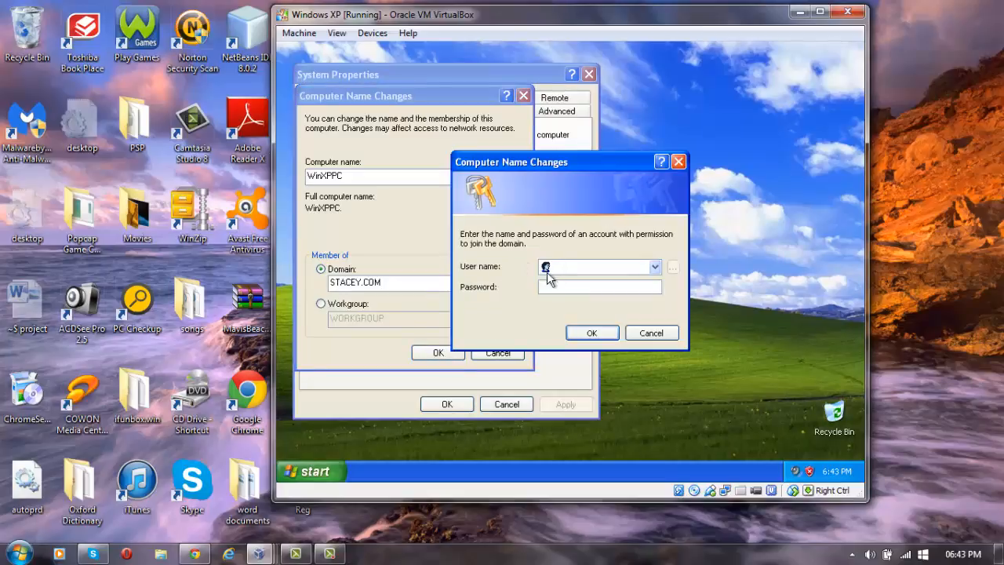
text(Administrator)
key(Tab)
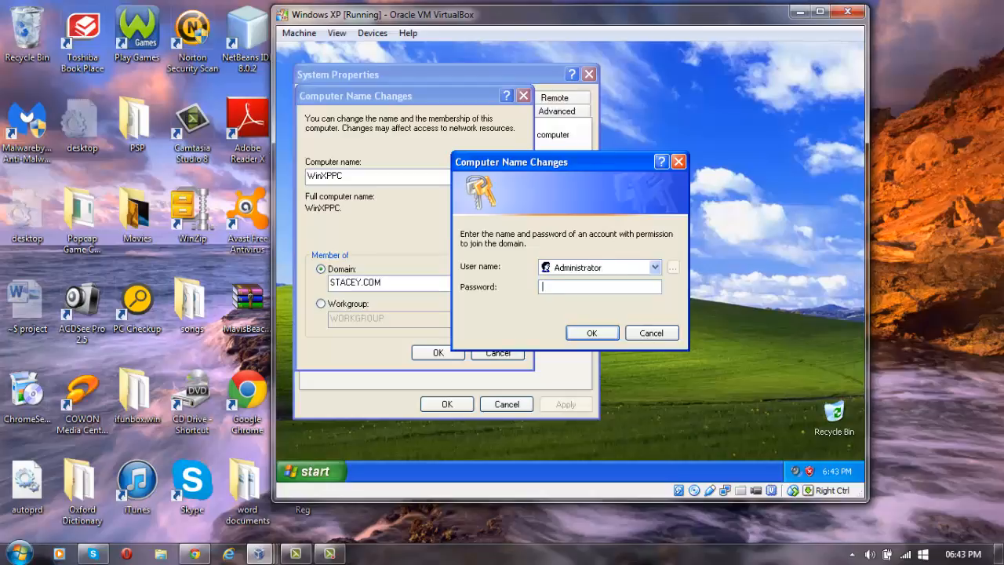
text(p)
text(asswo)
text(••)
key(Return)
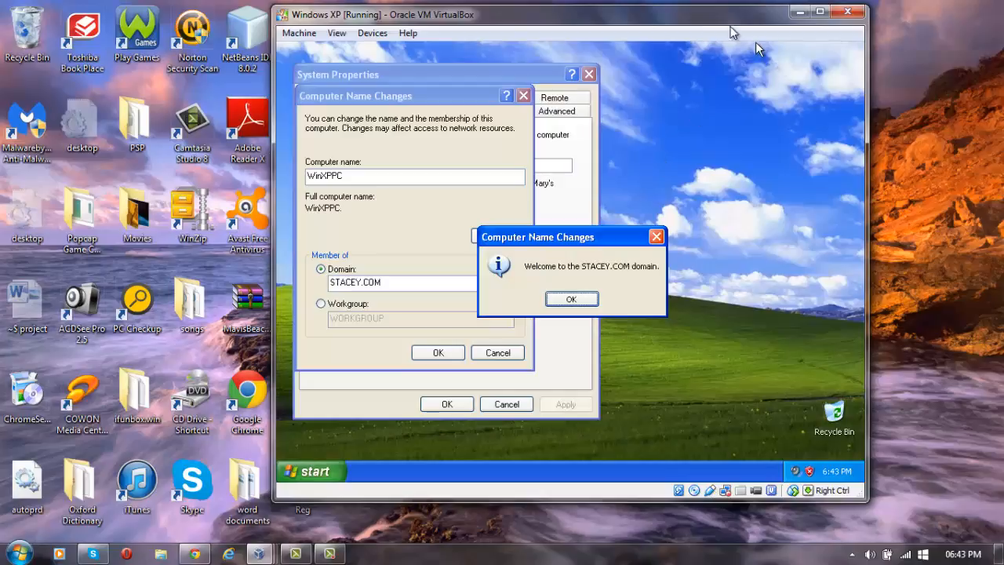
click(571, 300)
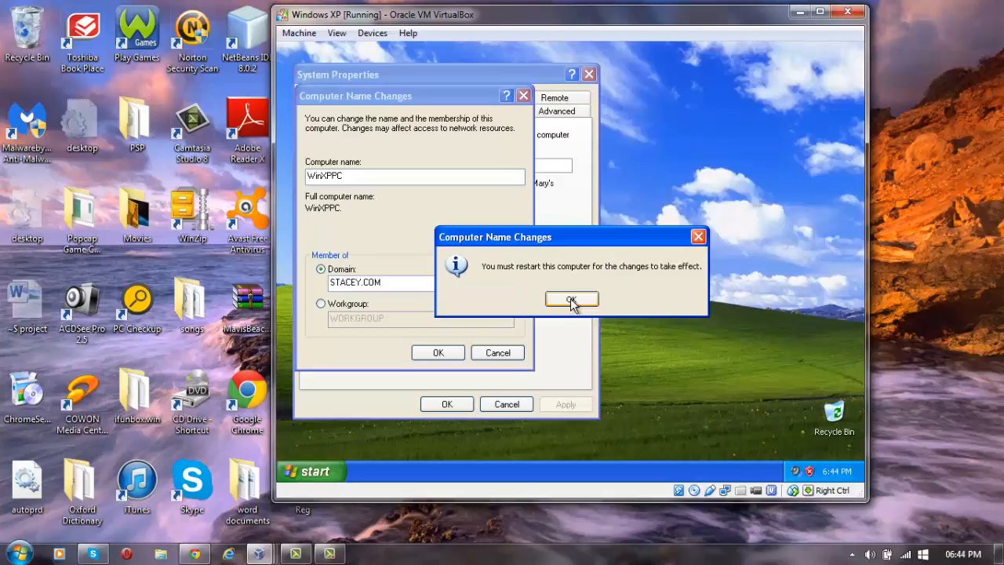
click(571, 301)
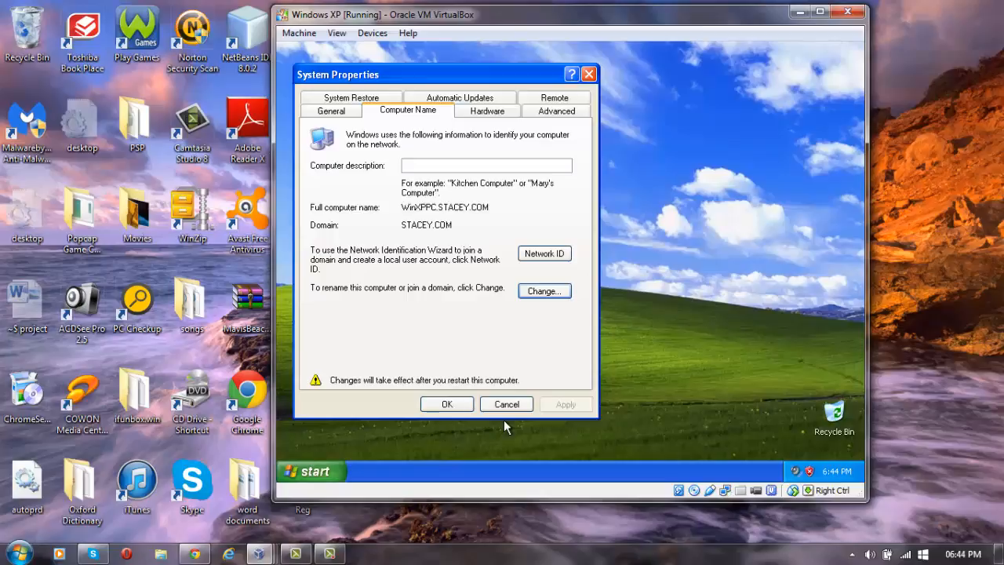
Close XP's System Properties, agree to restart now, and bring up the Windows Server 2008 VM.
click(445, 408)
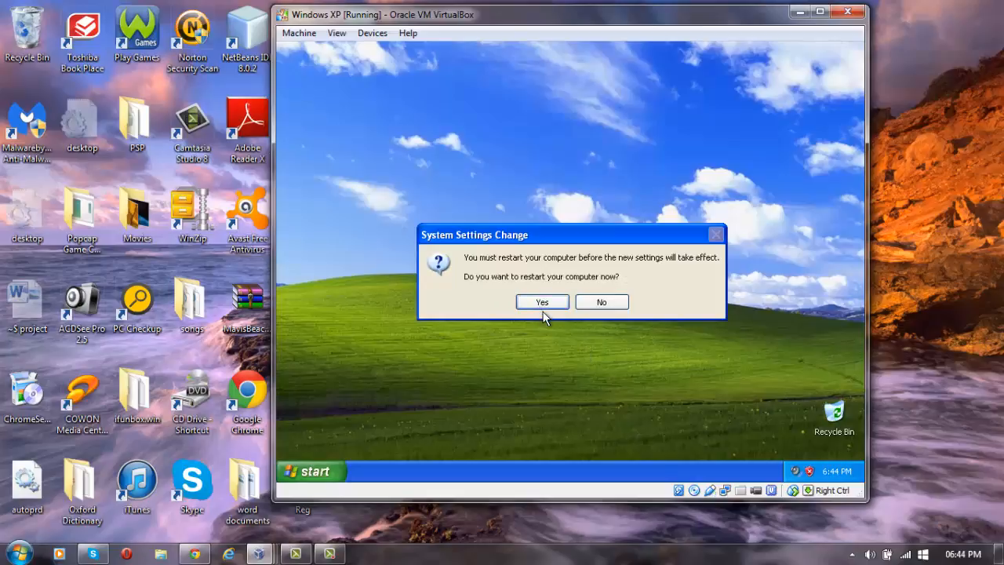
click(543, 302)
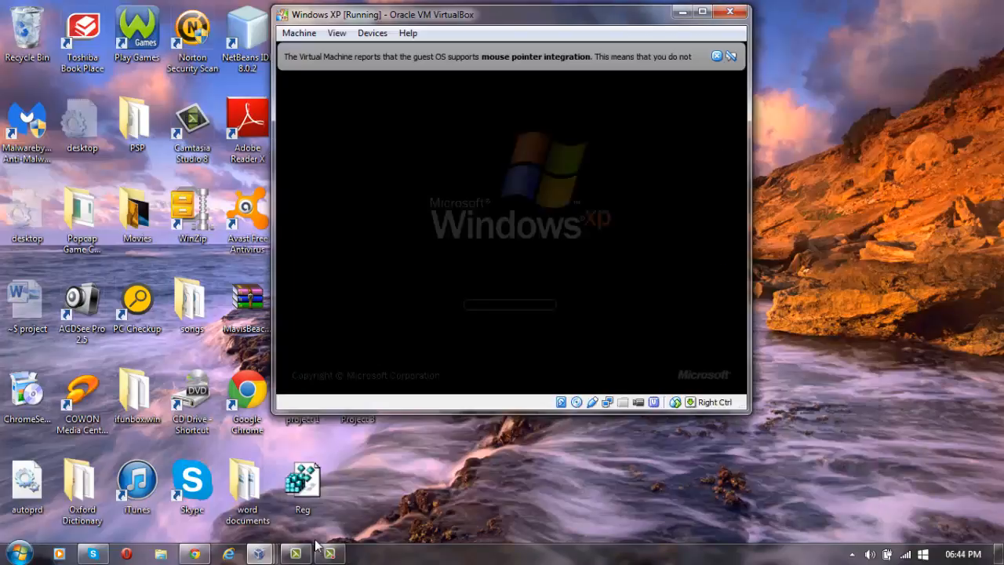
click(272, 555)
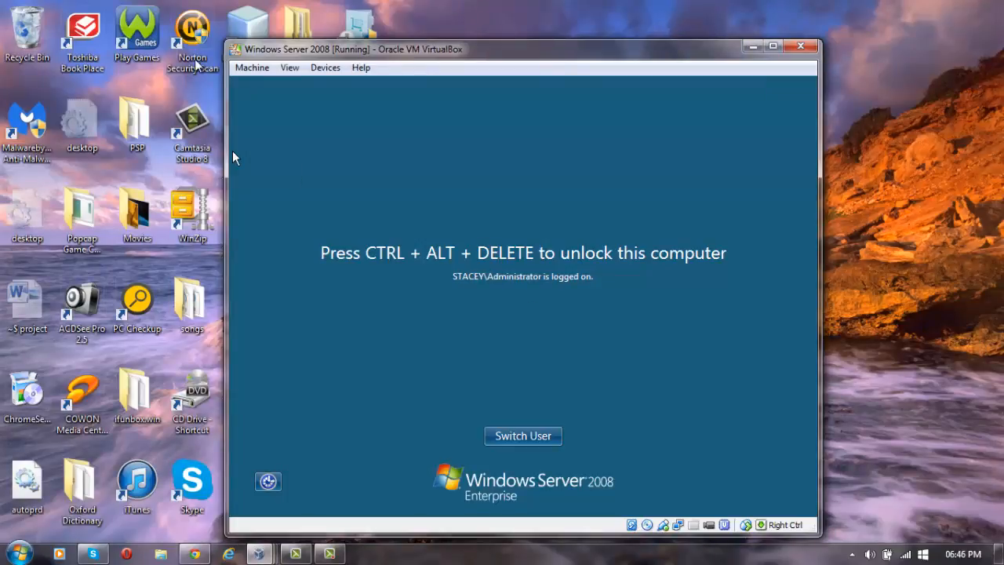
Unlock the server with Insert Ctrl-Alt-Del and the Administrator password, then close Network and Sharing Center.
click(251, 68)
click(284, 180)
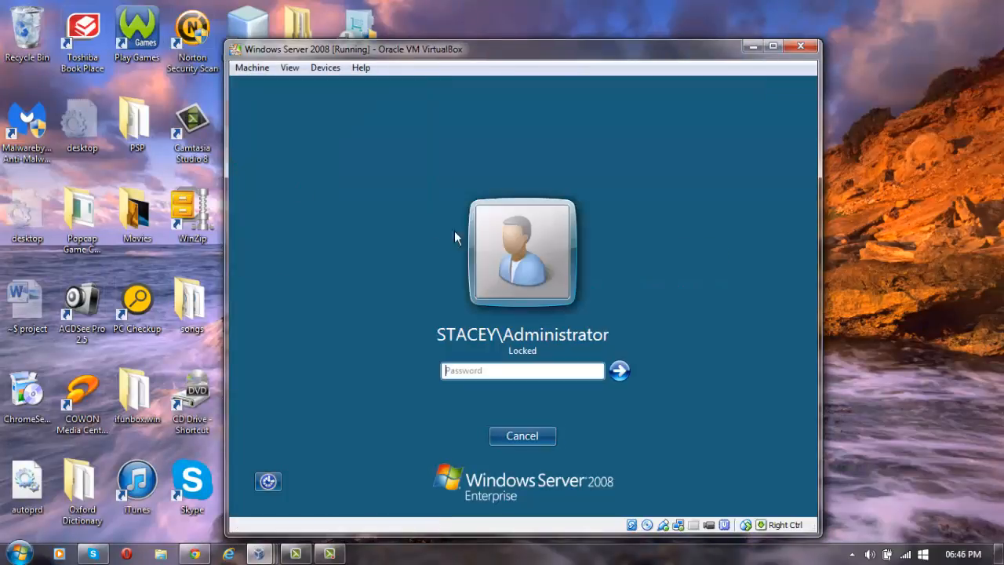
text(****)
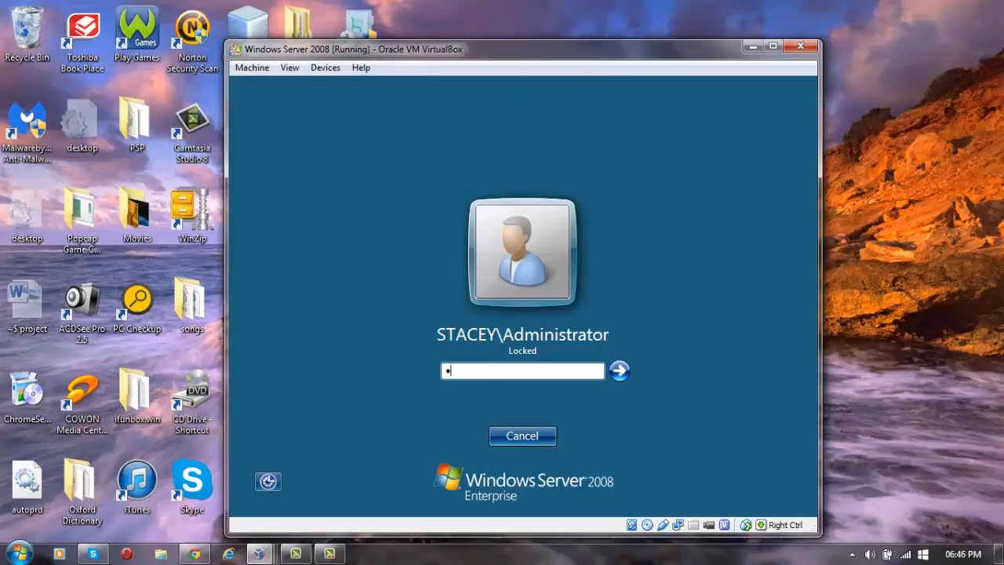
text(******)
key(Return)
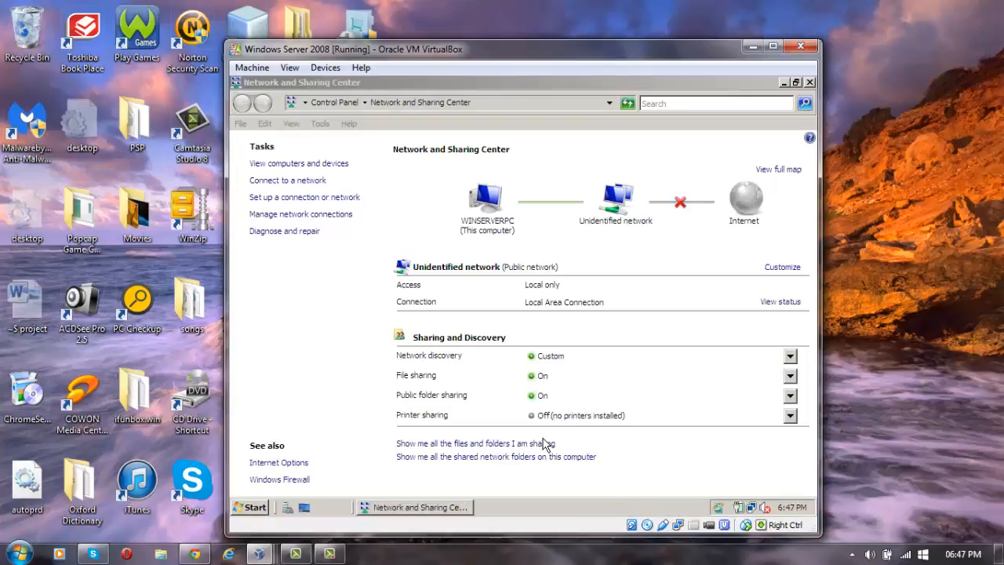
click(809, 83)
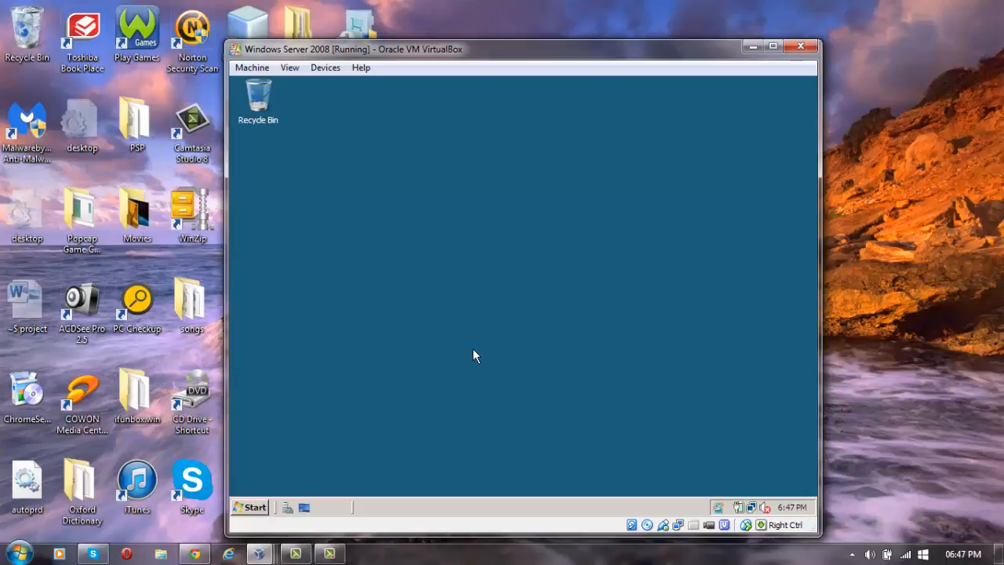
Open Network from the Start menu's All Programs to list WINSERVERPC and WINXPPC.
click(258, 508)
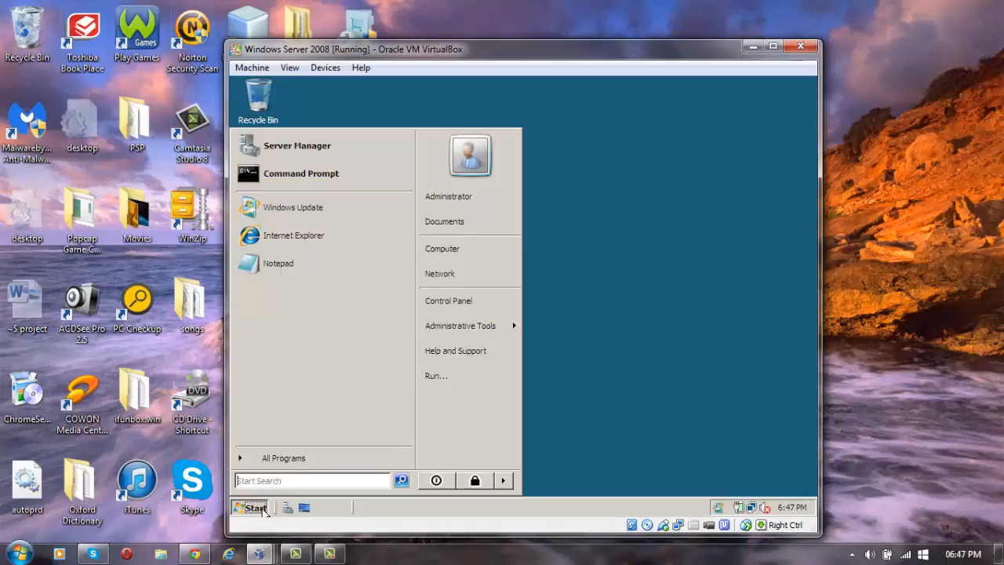
click(336, 457)
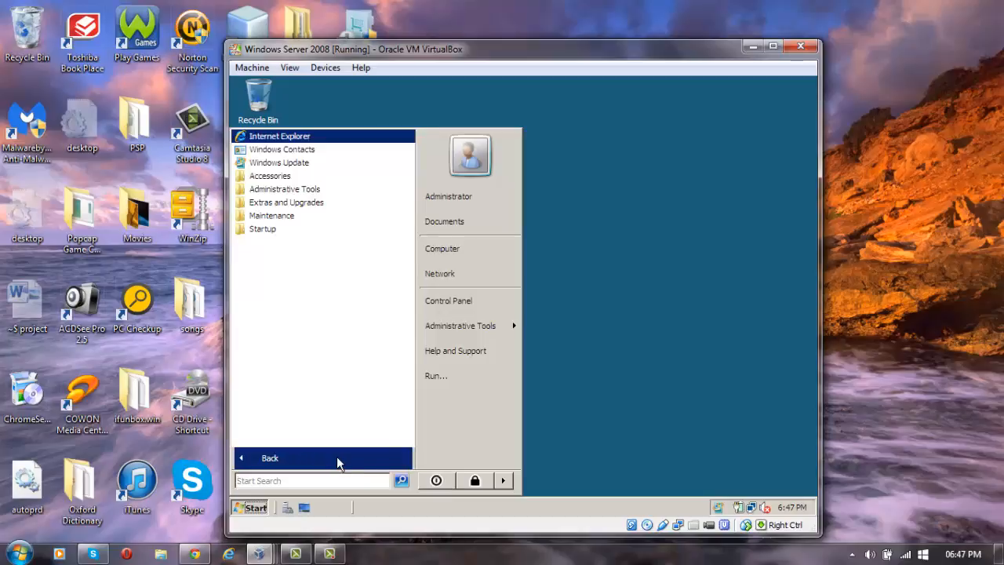
click(452, 281)
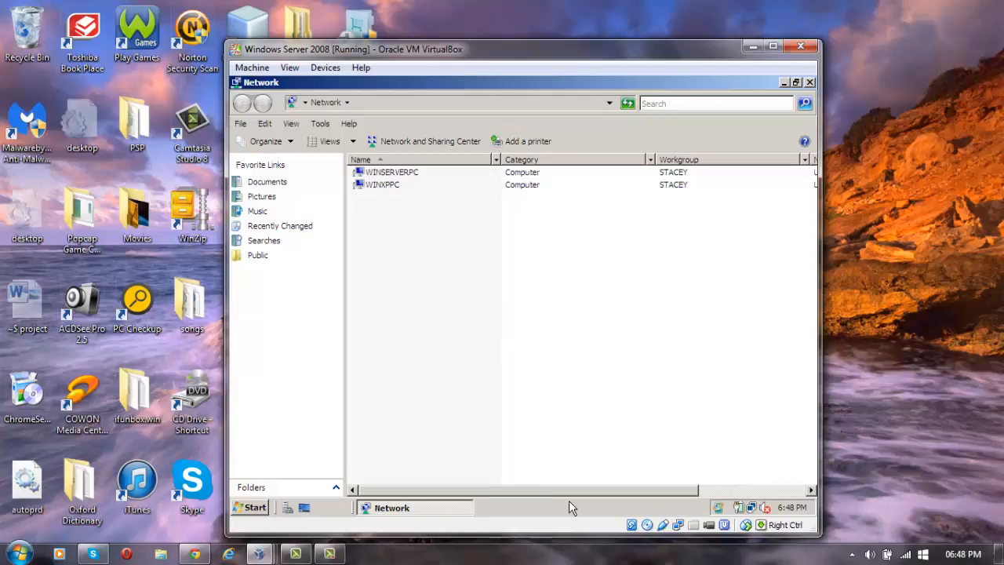
mouse_move(329, 554)
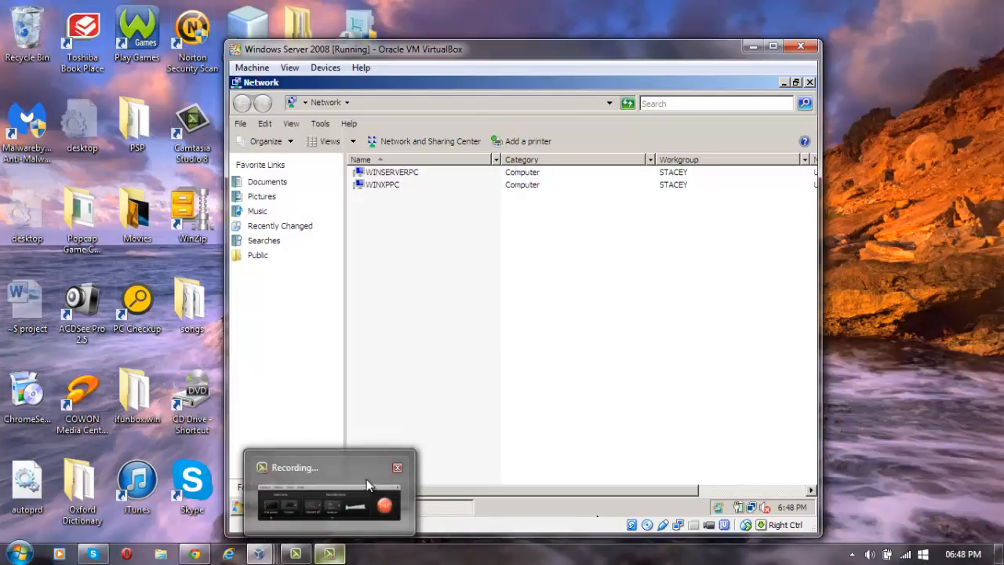
click(345, 511)
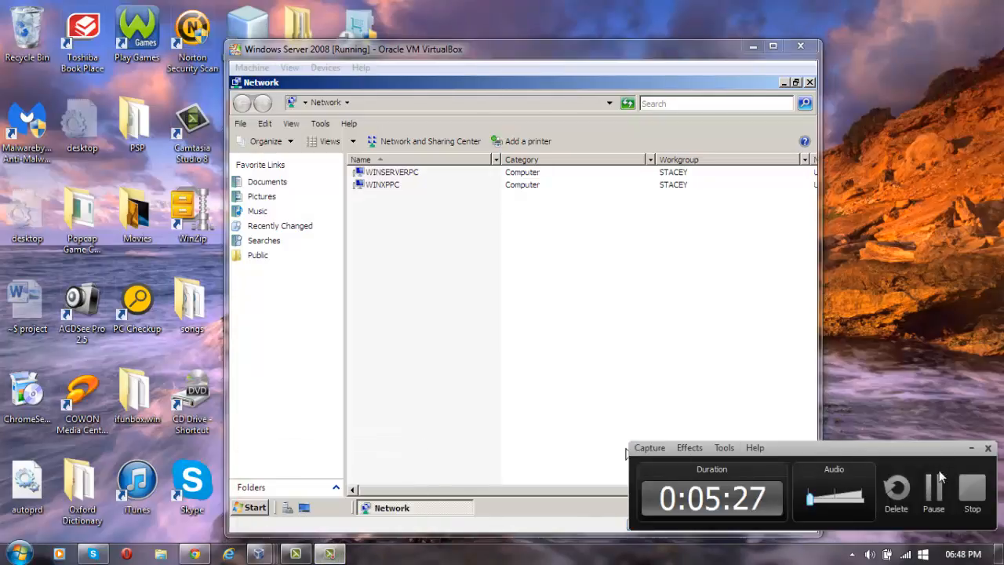